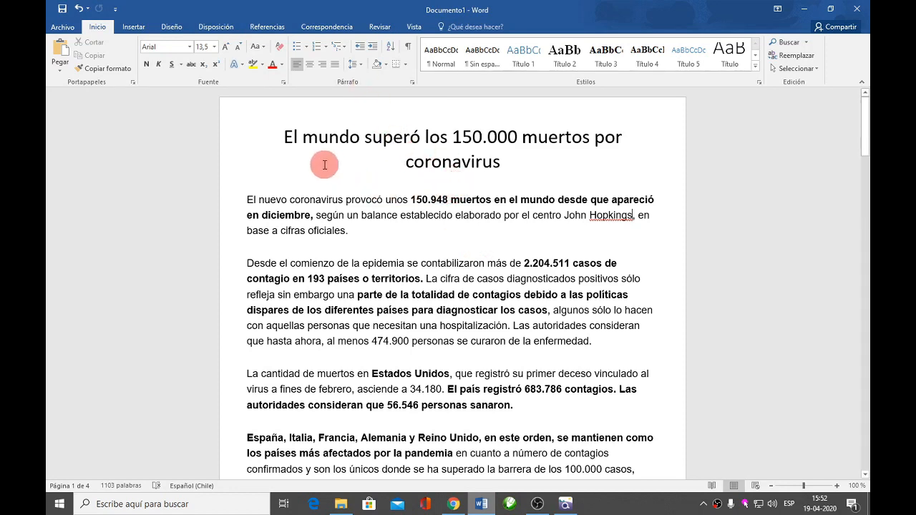
Insert the words "Mwen renmen nou" in front of the document title
{"action": "left_click", "coordinate": [284, 136]}
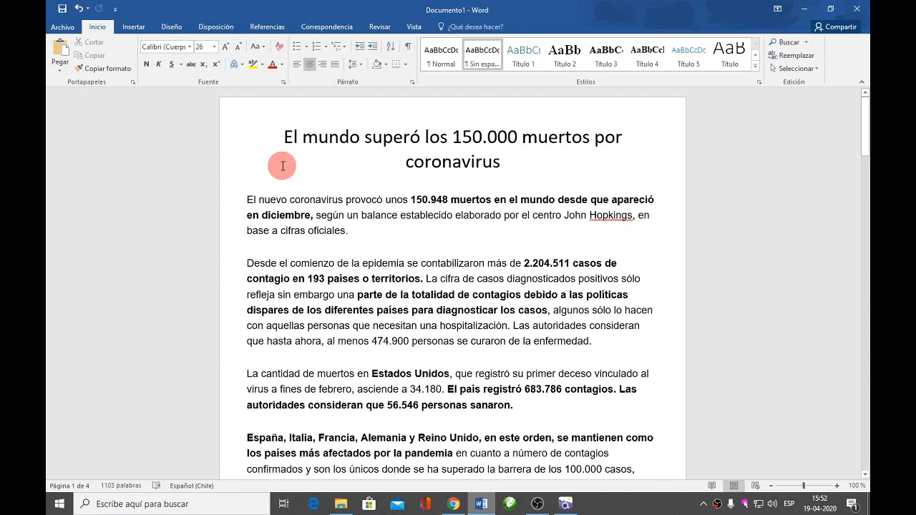
{"action": "type", "text": "Mwen "}
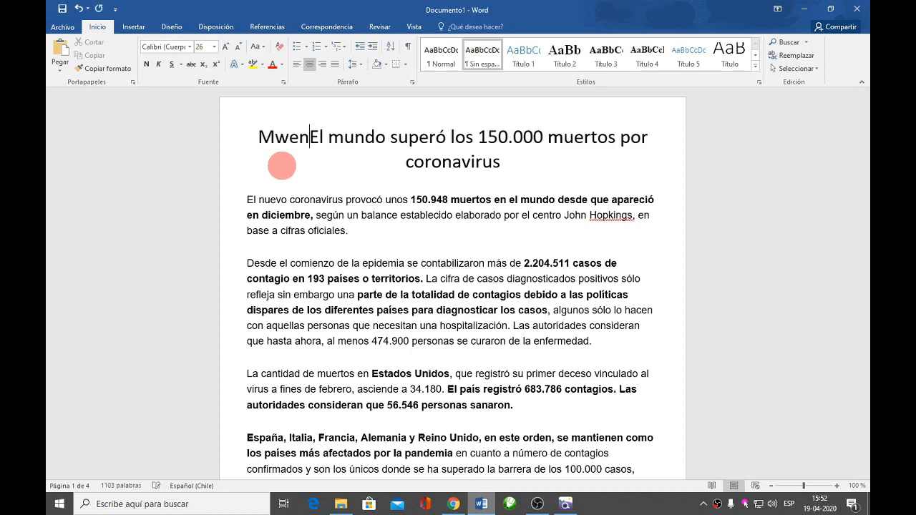
{"action": "type", "text": "renmen "}
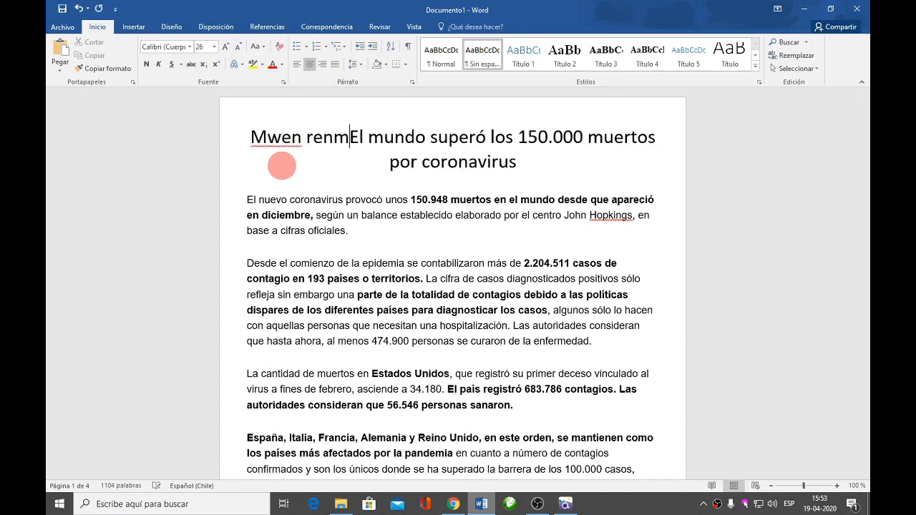
{"action": "type", "text": "nou"}
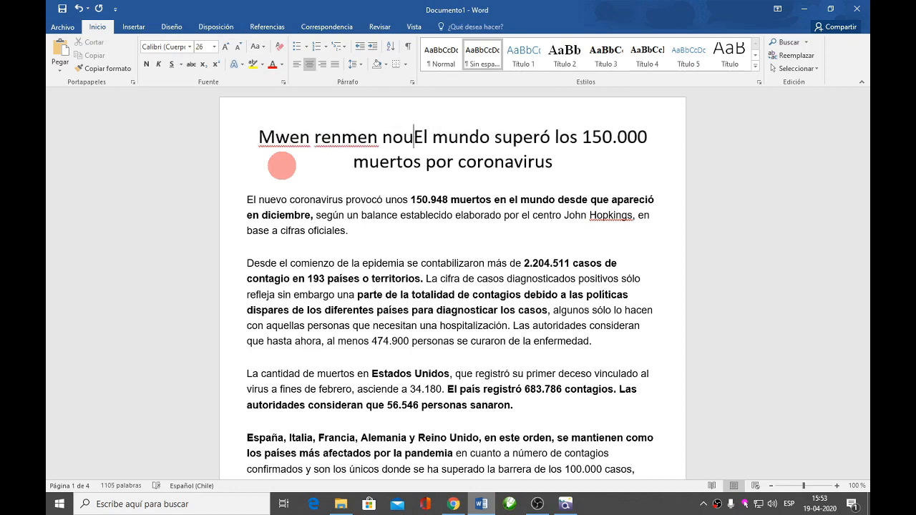
Delete the words added in front of the title, leaving the original heading text
{"action": "key", "text": "BackSpace"}
{"action": "key", "text": "BackSpace"}
{"action": "key", "text": "BackSpace"}
{"action": "key", "text": "BackSpace"}
{"action": "key", "text": "BackSpace"}
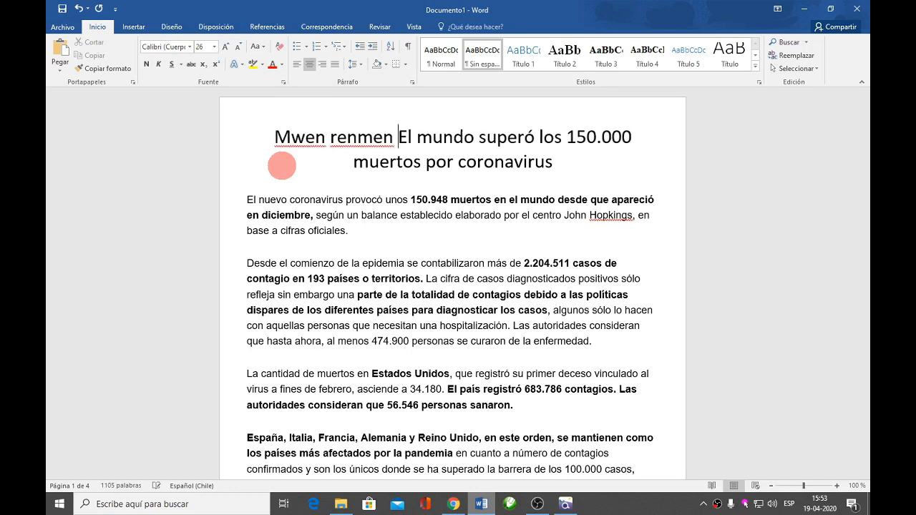
{"action": "key", "text": "BackSpace"}
{"action": "key", "text": "BackSpace"}
{"action": "key", "text": "BackSpace"}
{"action": "key", "text": "BackSpace"}
{"action": "key", "text": "BackSpace"}
{"action": "key", "text": "BackSpace"}
{"action": "key", "text": "BackSpace"}
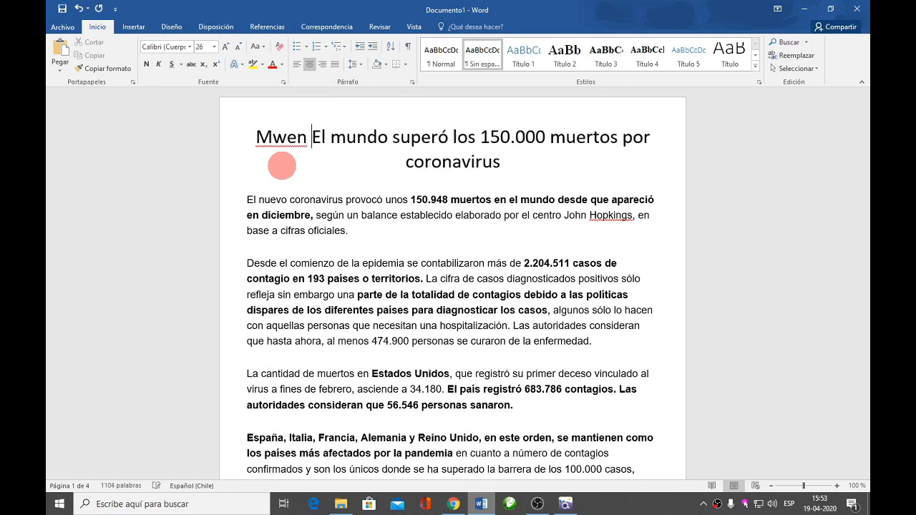
{"action": "key", "text": "BackSpace"}
{"action": "key", "text": "BackSpace"}
{"action": "key", "text": "BackSpace"}
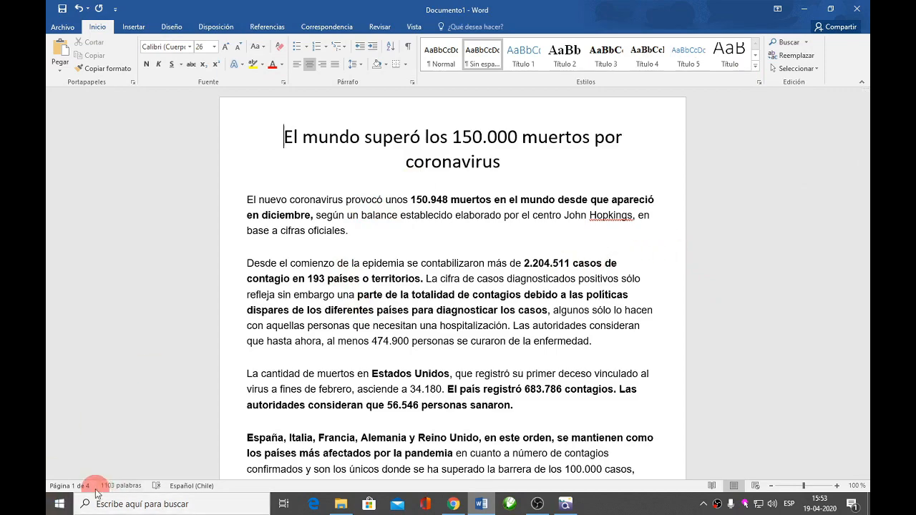
Look through the document's pages from the title to the closing paragraph and return to the beginning
{"action": "scroll", "coordinate": [387, 433], "scroll_direction": "down", "scroll_amount": 5}
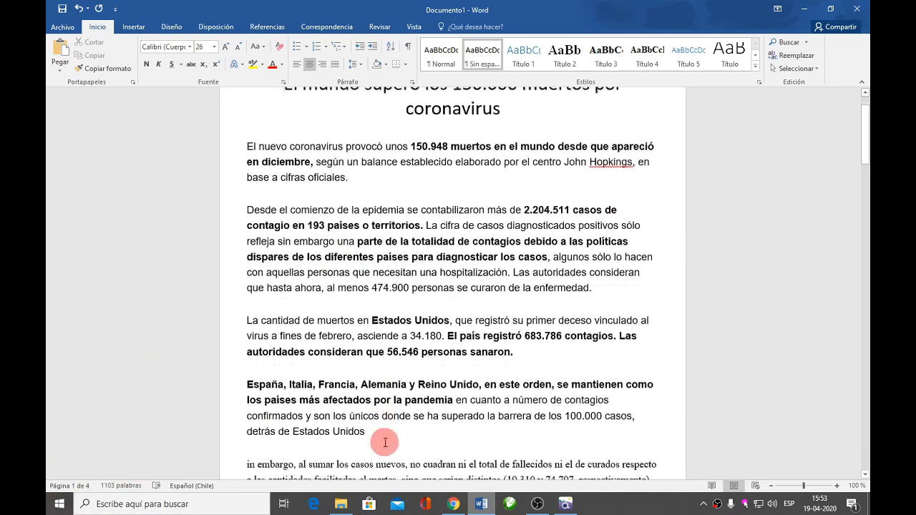
{"action": "scroll", "coordinate": [386, 430], "scroll_direction": "down", "scroll_amount": 4}
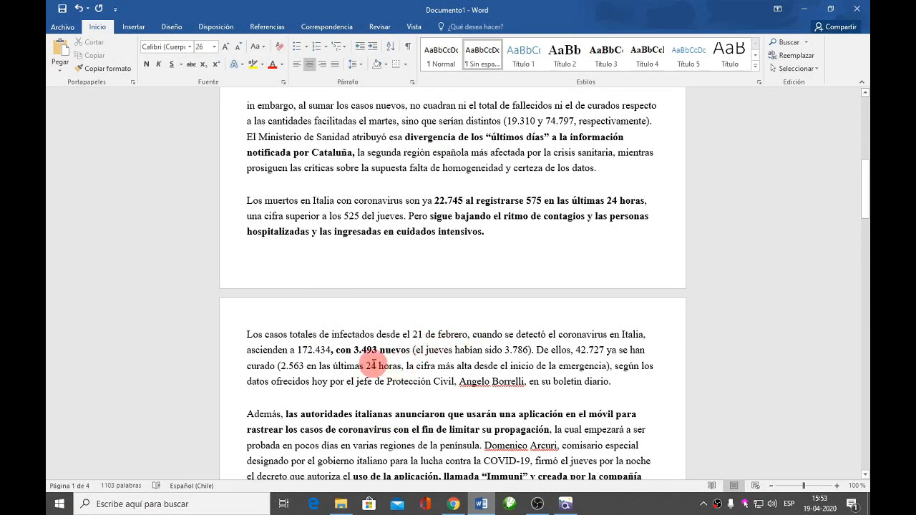
{"action": "left_click", "coordinate": [359, 384]}
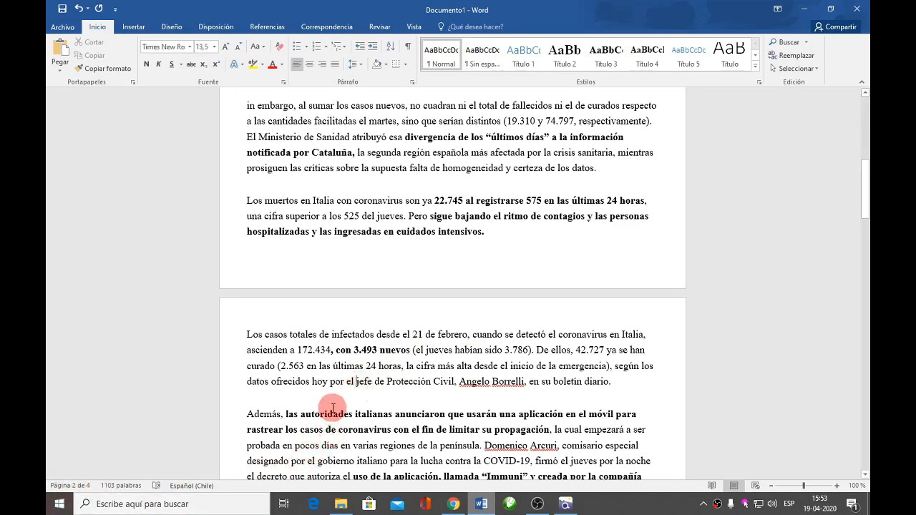
{"action": "scroll", "coordinate": [333, 410], "scroll_direction": "down", "scroll_amount": 10}
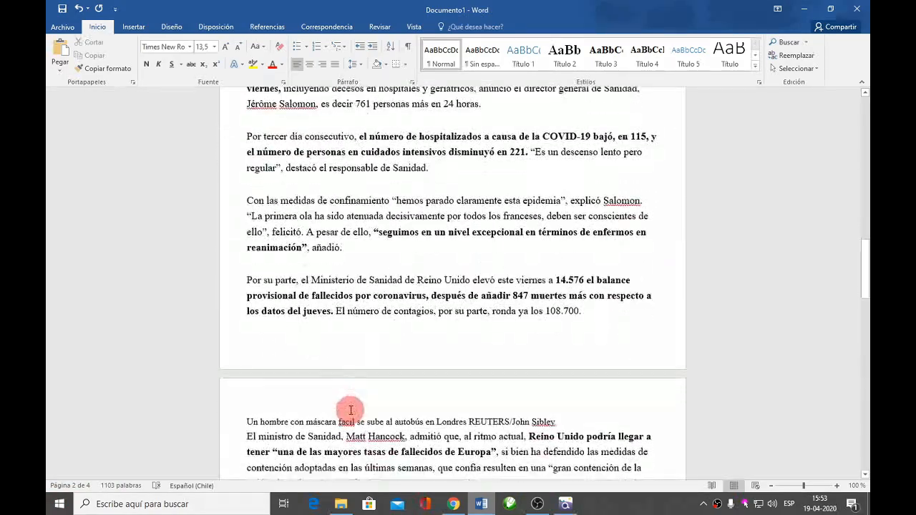
{"action": "scroll", "coordinate": [351, 410], "scroll_direction": "down", "scroll_amount": 20}
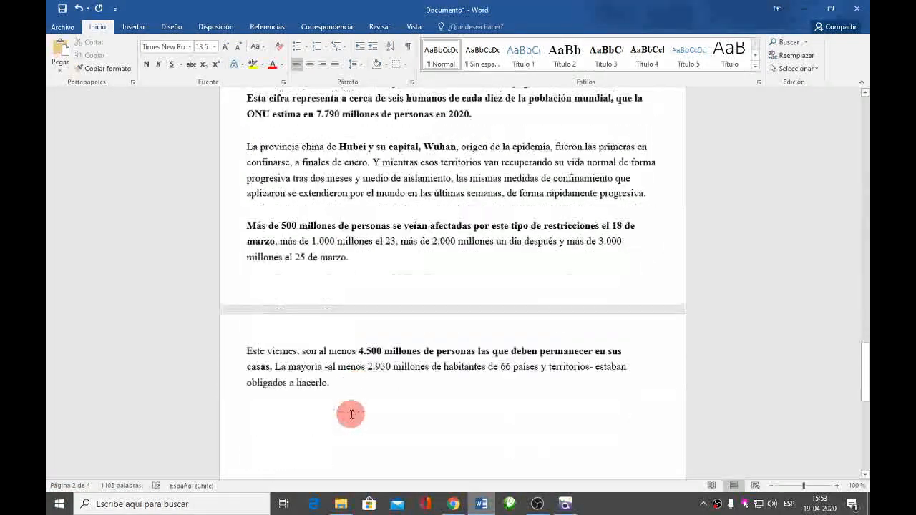
{"action": "left_click", "coordinate": [348, 395]}
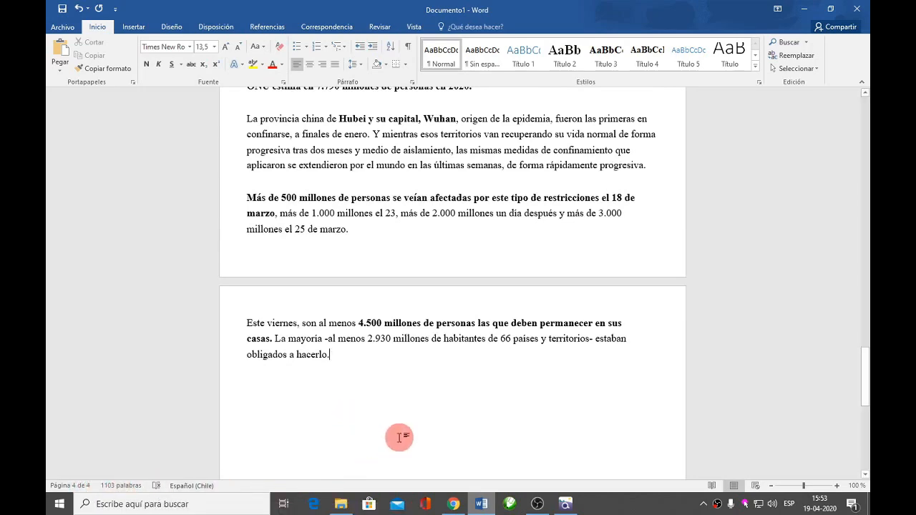
{"action": "scroll", "coordinate": [838, 253], "scroll_direction": "up", "scroll_amount": 1}
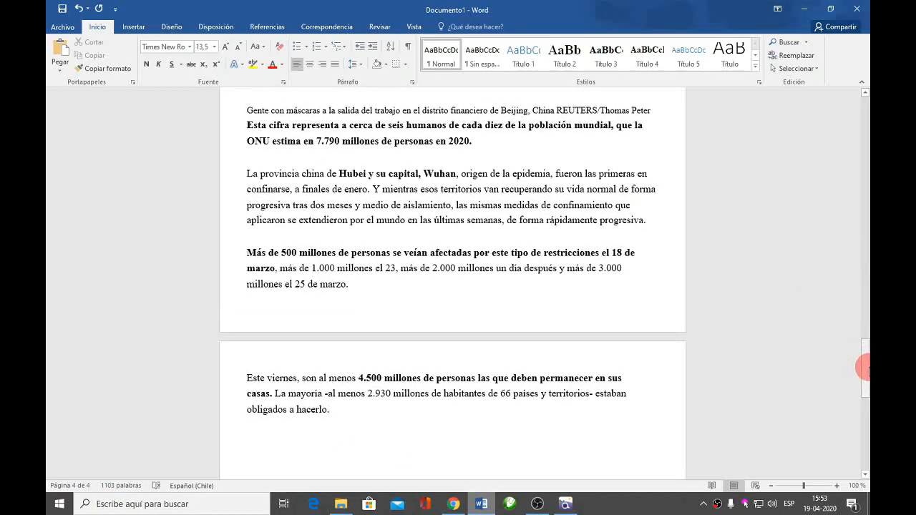
{"action": "left_click_drag", "start_coordinate": [866, 368], "coordinate": [868, 111]}
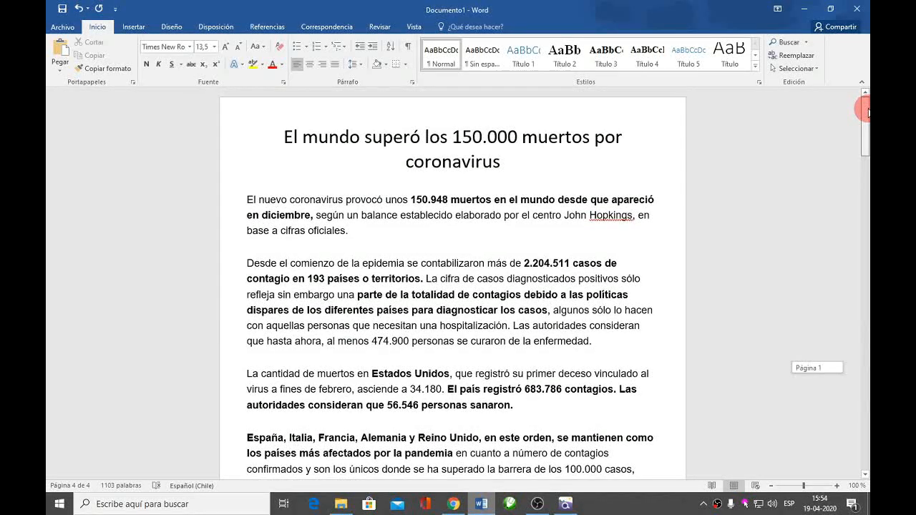
{"action": "left_click_drag", "start_coordinate": [868, 111], "coordinate": [868, 110]}
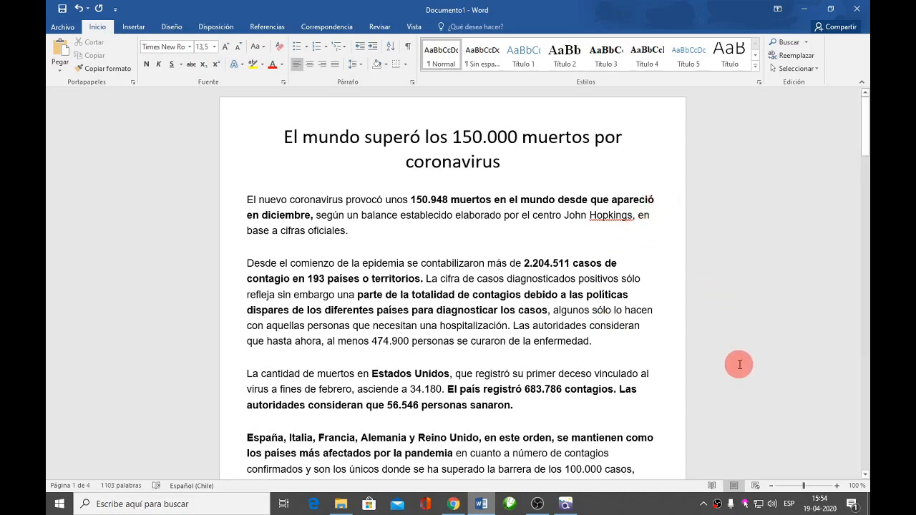
View the document in Read Mode and Web Layout, and return it to Print Layout
{"action": "left_click", "coordinate": [711, 486]}
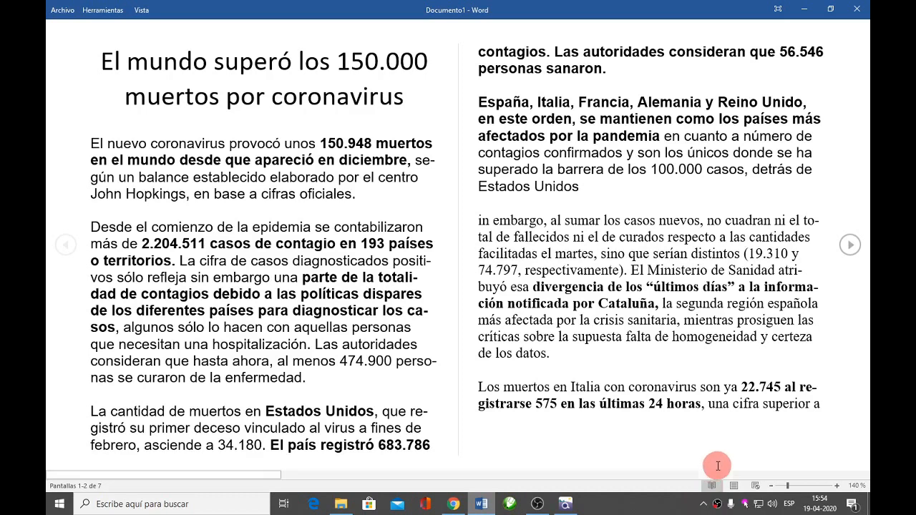
{"action": "left_click", "coordinate": [757, 486]}
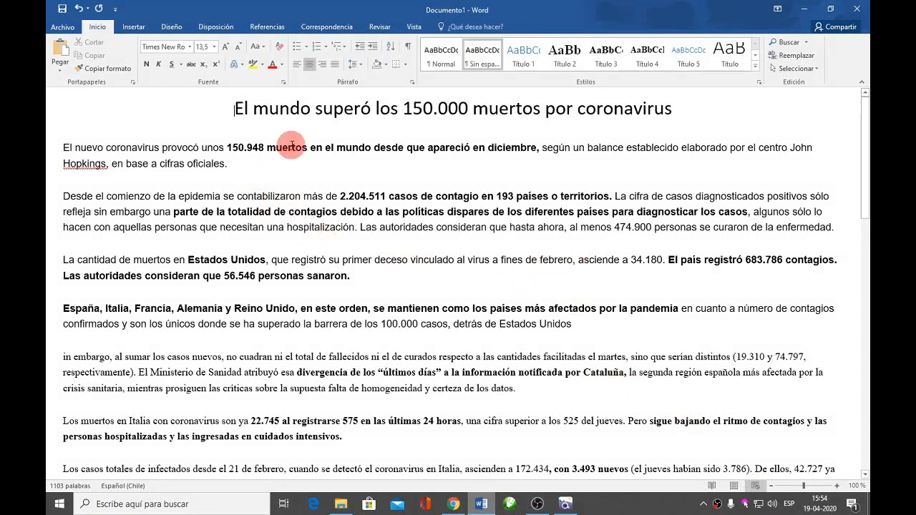
{"action": "scroll", "coordinate": [292, 146], "scroll_direction": "down", "scroll_amount": 6}
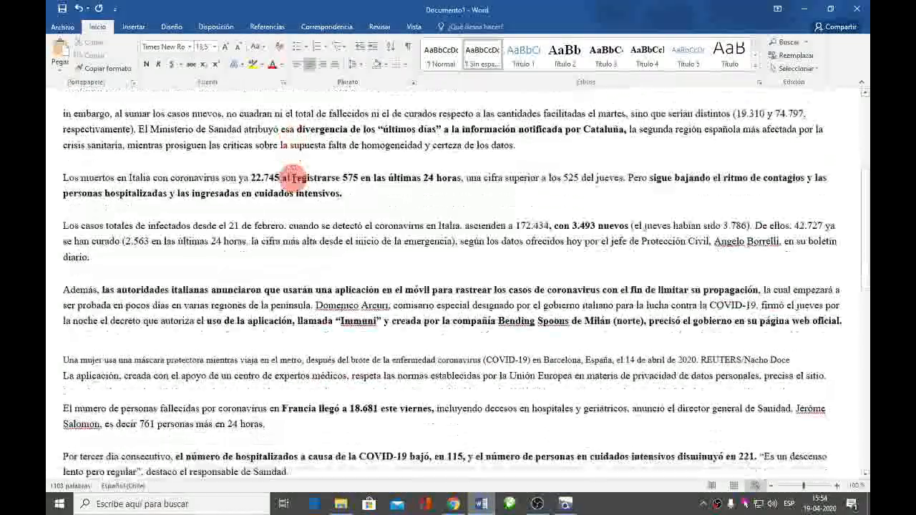
{"action": "scroll", "coordinate": [292, 178], "scroll_direction": "down", "scroll_amount": 7}
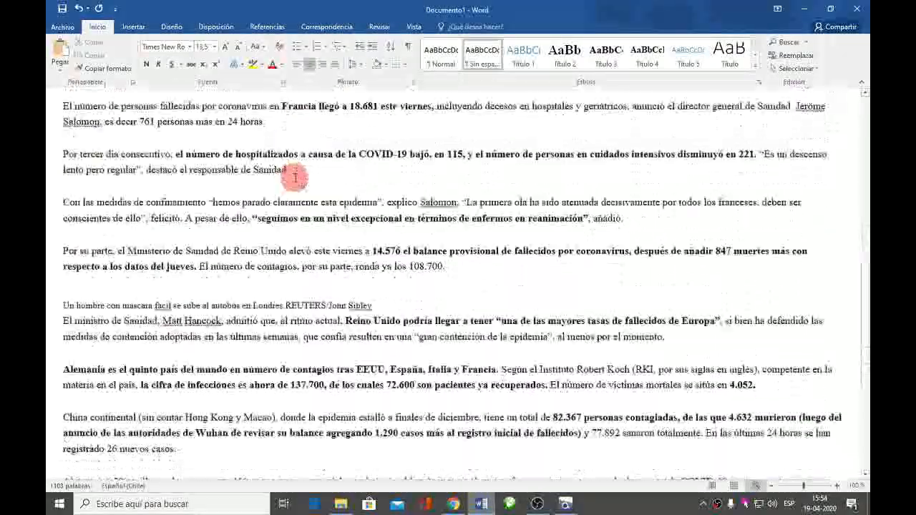
{"action": "scroll", "coordinate": [294, 177], "scroll_direction": "up", "scroll_amount": 8}
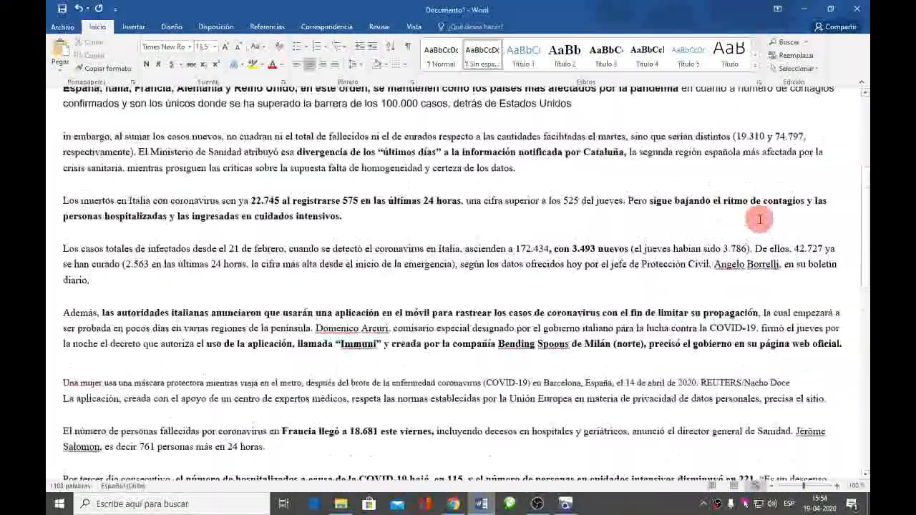
{"action": "left_click", "coordinate": [734, 488]}
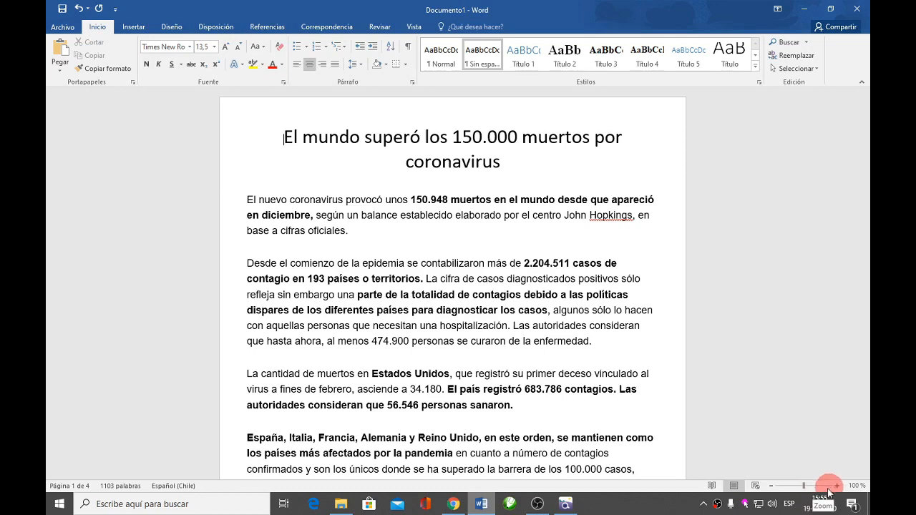
Zoom the page out to 57 % and back in to 98 %
{"action": "mouse_move", "coordinate": [805, 487]}
{"action": "left_mouse_down"}
{"action": "mouse_move", "coordinate": [818, 484]}
{"action": "mouse_move", "coordinate": [791, 487]}
{"action": "left_mouse_up"}
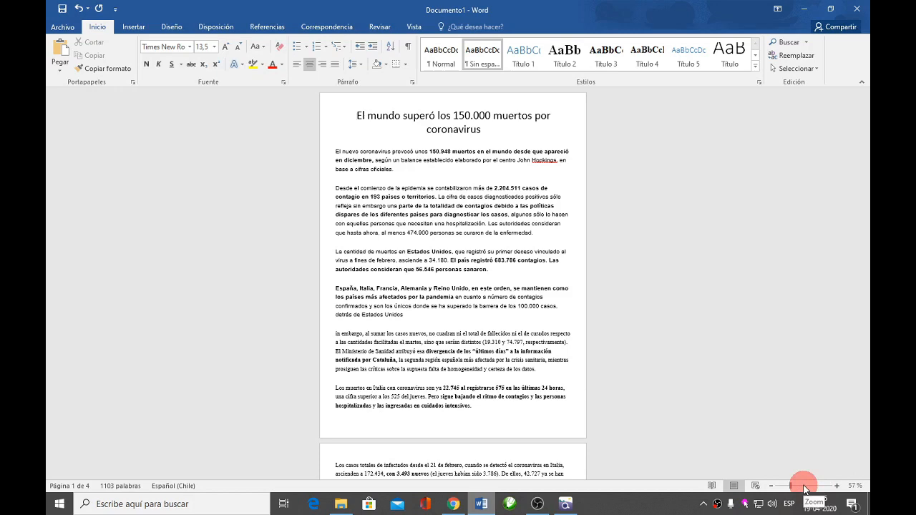
{"action": "left_click", "coordinate": [804, 488]}
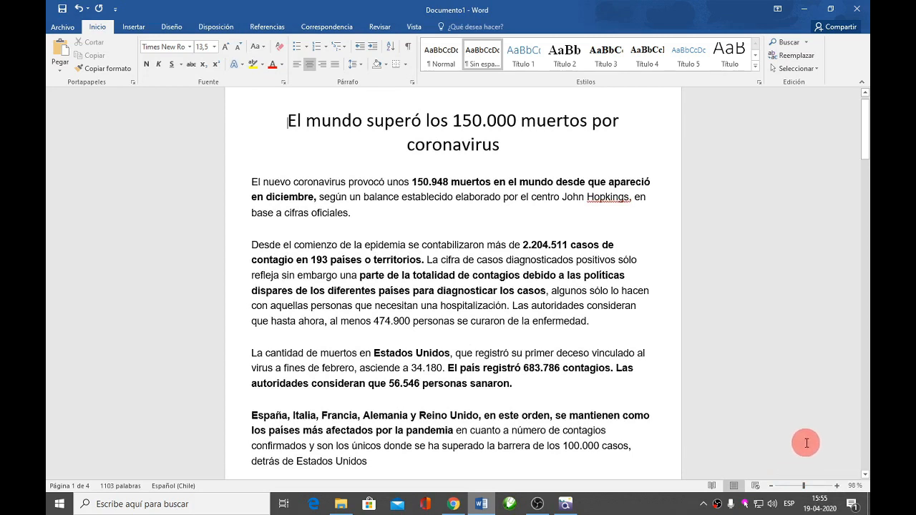
Set the document's zoom to an exact percentage of 105 %, consulting the keyboard photo along the way
{"action": "left_click", "coordinate": [852, 489]}
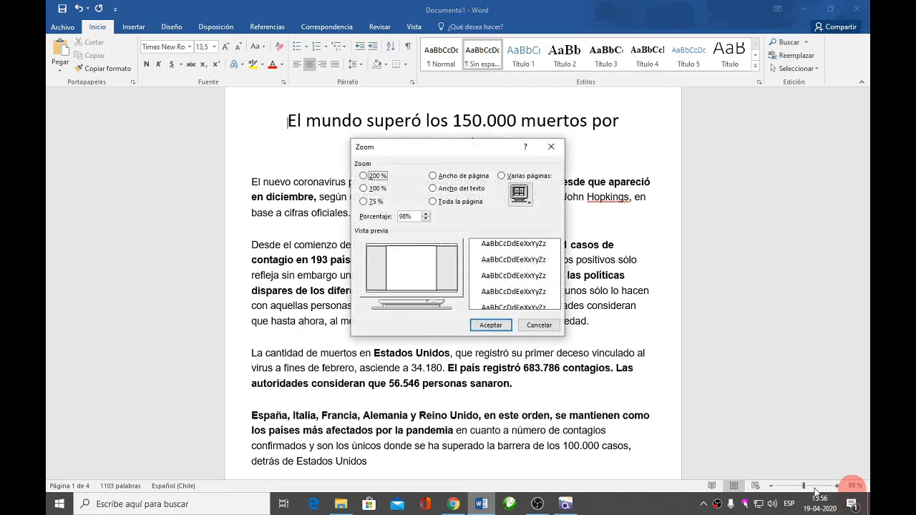
{"action": "left_click", "coordinate": [413, 216]}
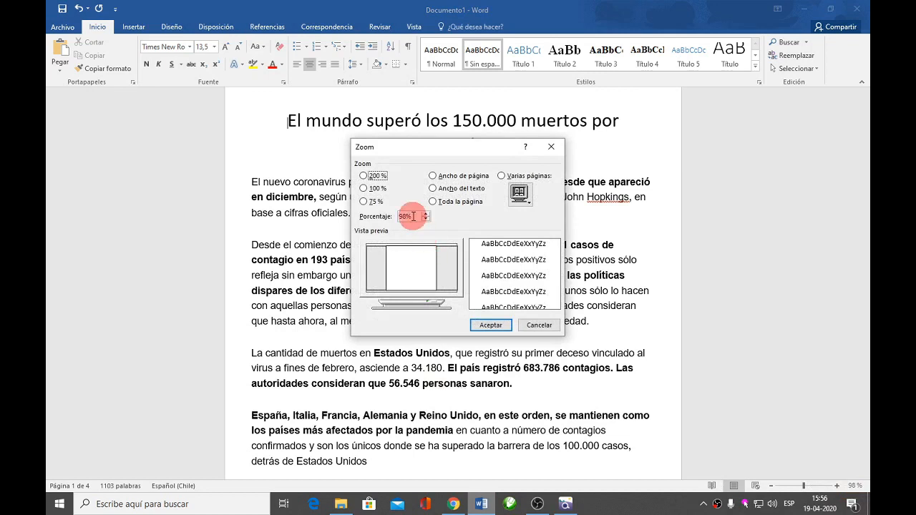
{"action": "left_click", "coordinate": [413, 216]}
{"action": "left_click", "coordinate": [563, 506]}
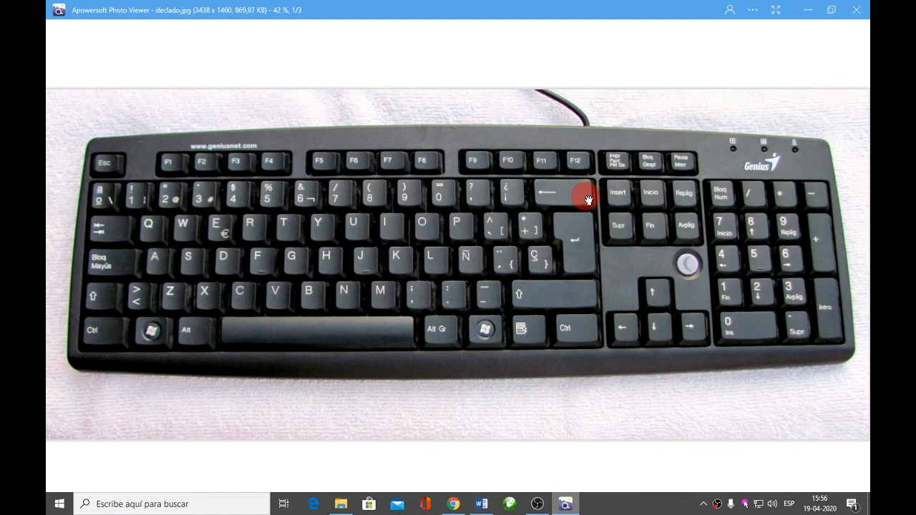
{"action": "left_click", "coordinate": [482, 505]}
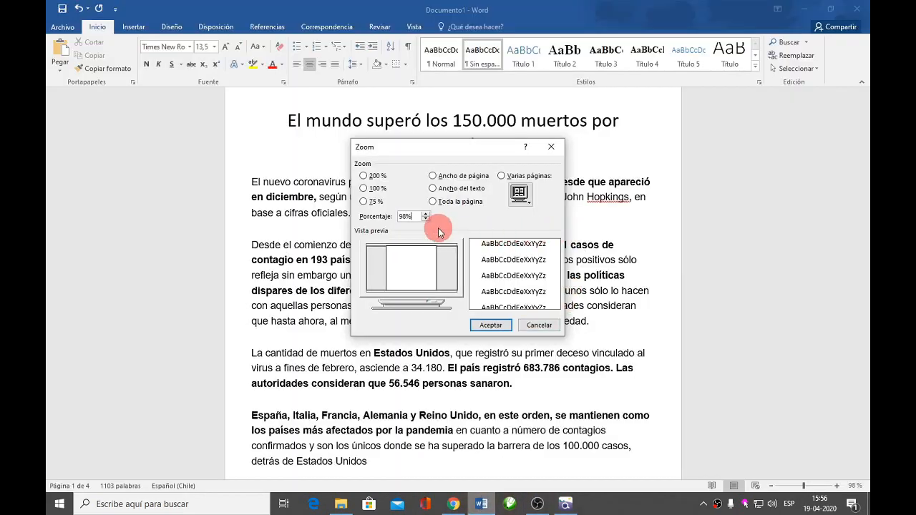
{"action": "key", "text": "BackSpace"}
{"action": "key", "text": "BackSpace"}
{"action": "key", "text": "BackSpace"}
{"action": "type", "text": "105"}
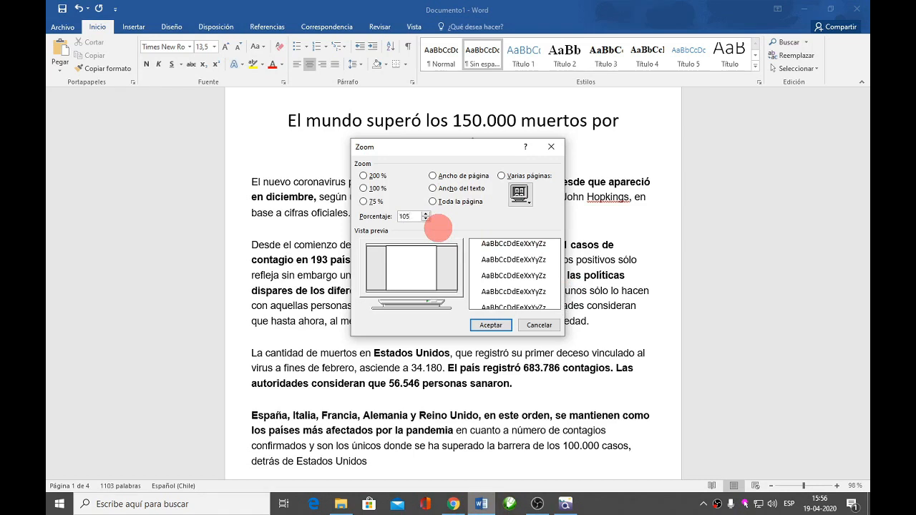
{"action": "left_click", "coordinate": [487, 328]}
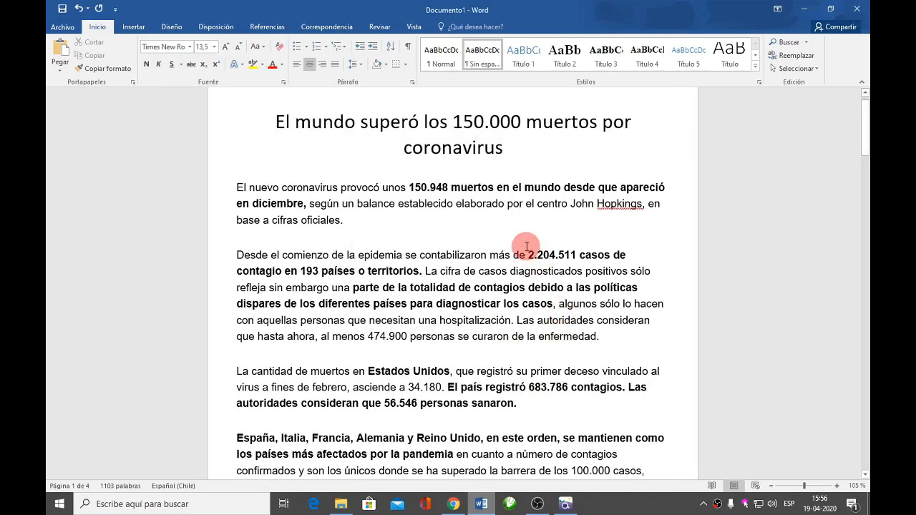
Switch to Apowersoft Photo Viewer to examine the keyboard photo, and return to the Word document
{"action": "left_click", "coordinate": [565, 504]}
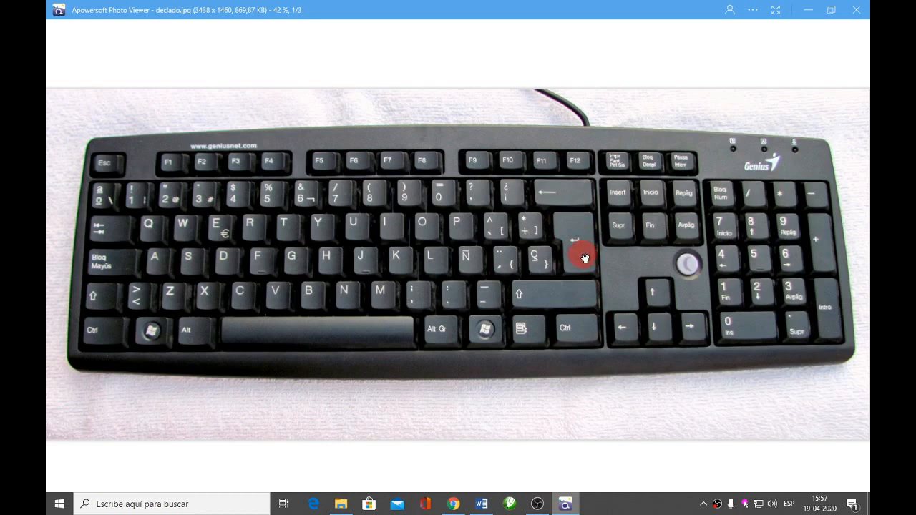
{"action": "left_click", "coordinate": [484, 501]}
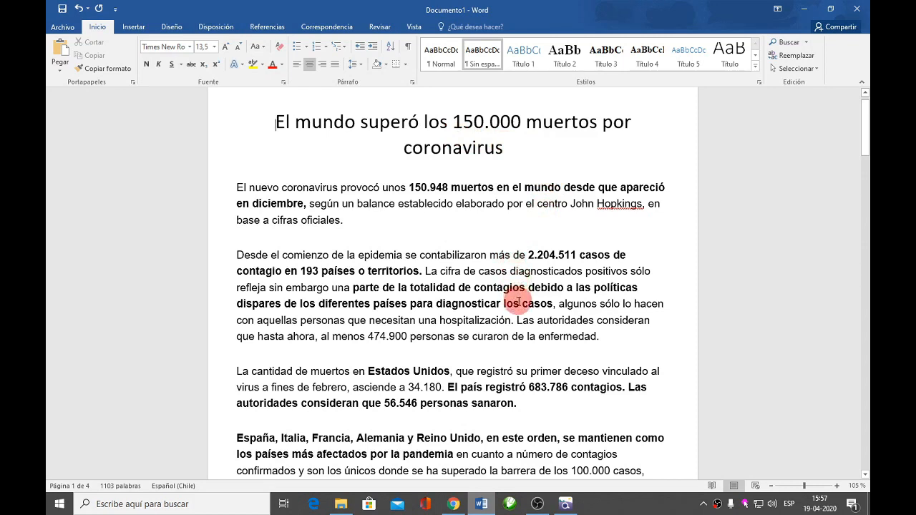
Append the words "El miterios" after "coronavirus" at the end of the title
{"action": "left_click", "coordinate": [513, 148]}
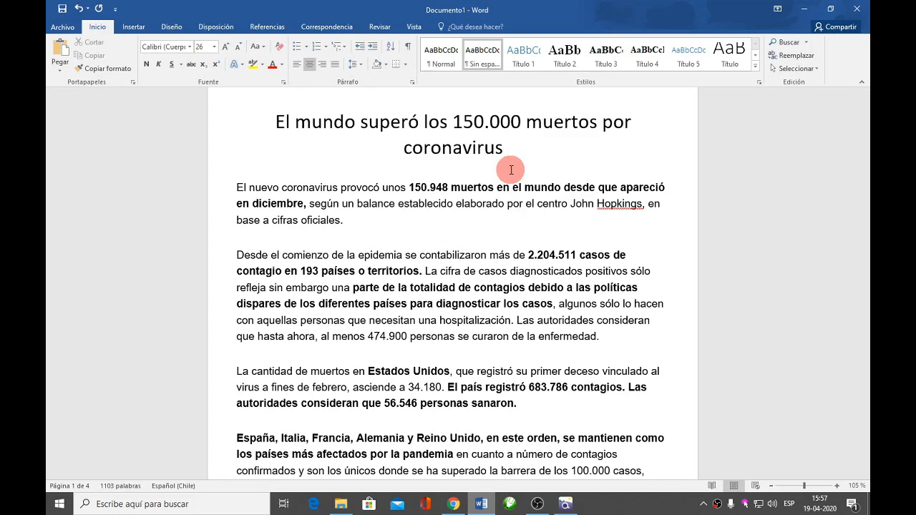
{"action": "type", "text": "E"}
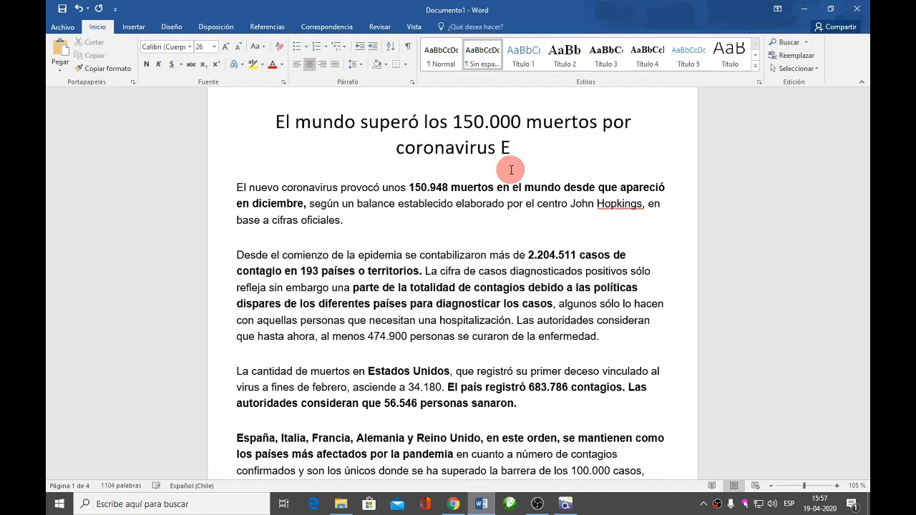
{"action": "type", "text": "l miterios"}
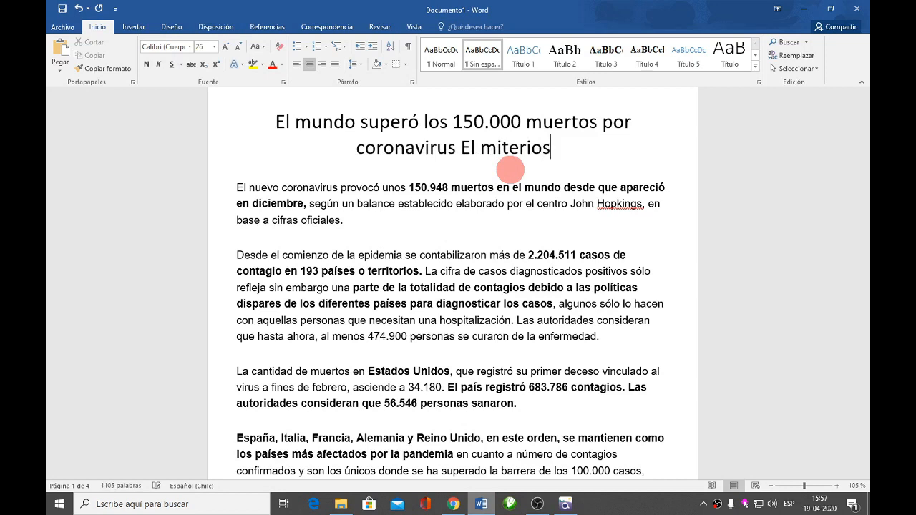
Complete the last word of the title as "misterioso", adding the final "o" and the missing "s" before the "t"
{"action": "type", "text": "o"}
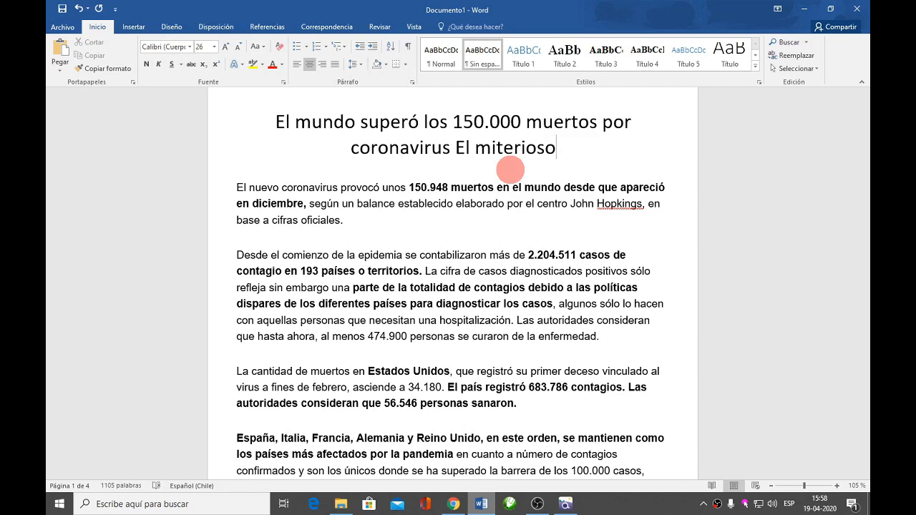
{"action": "left_click", "coordinate": [497, 148]}
{"action": "type", "text": "s"}
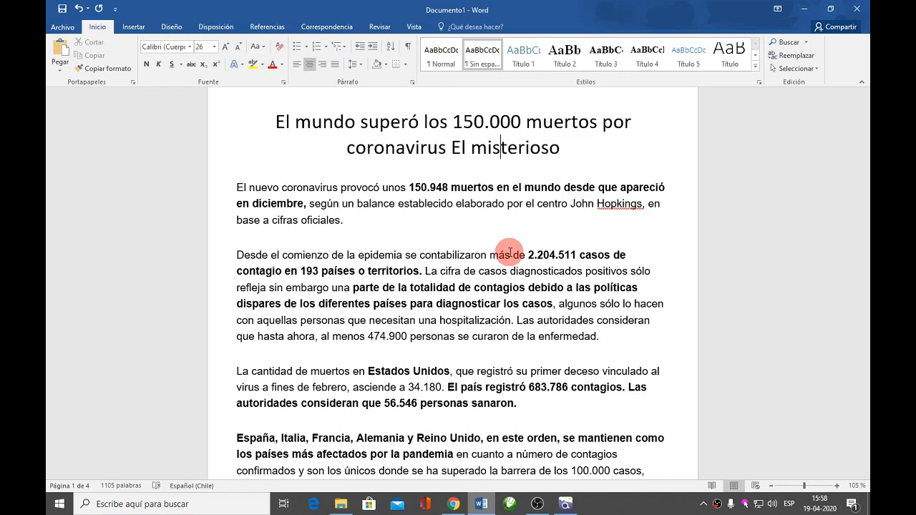
{"action": "key", "text": "BackSpace"}
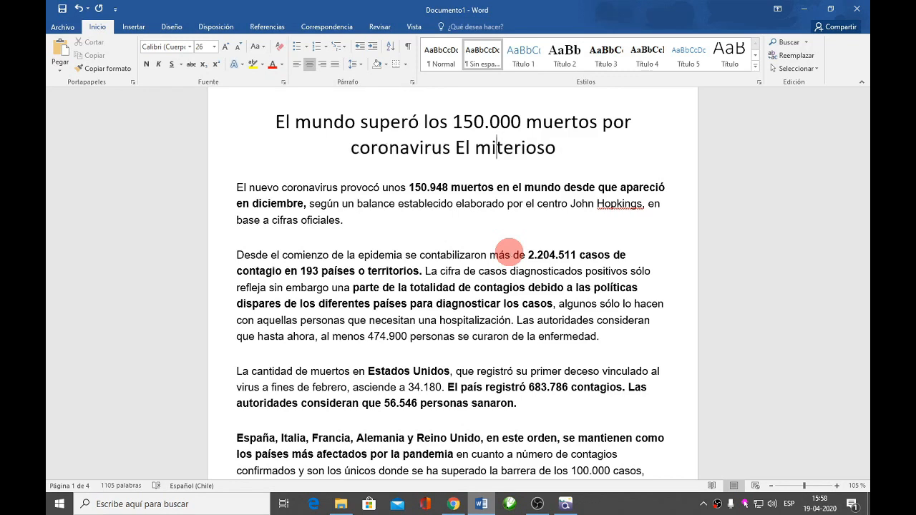
{"action": "type", "text": "s"}
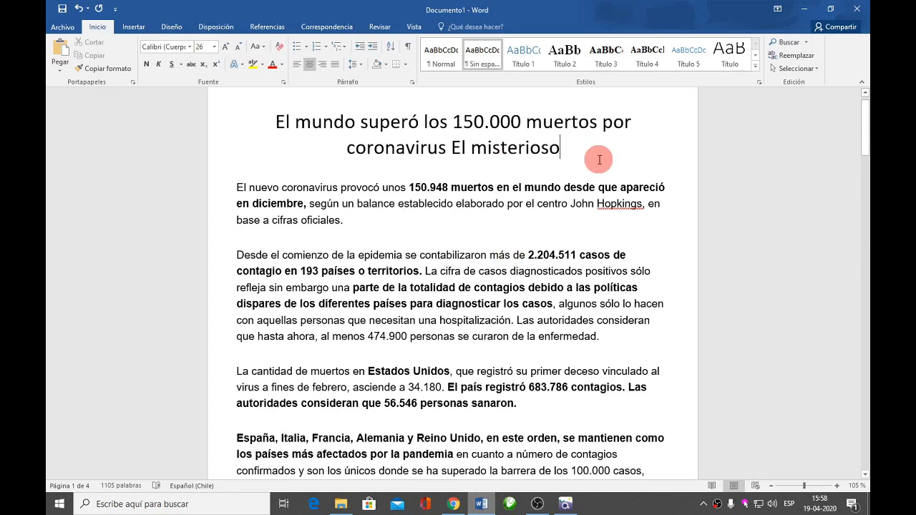
Delete the words "El misterioso" from the end of the title and restore them
{"action": "key", "text": "BackSpace"}
{"action": "key", "text": "BackSpace"}
{"action": "key", "text": "BackSpace"}
{"action": "key", "text": "BackSpace"}
{"action": "key", "text": "BackSpace"}
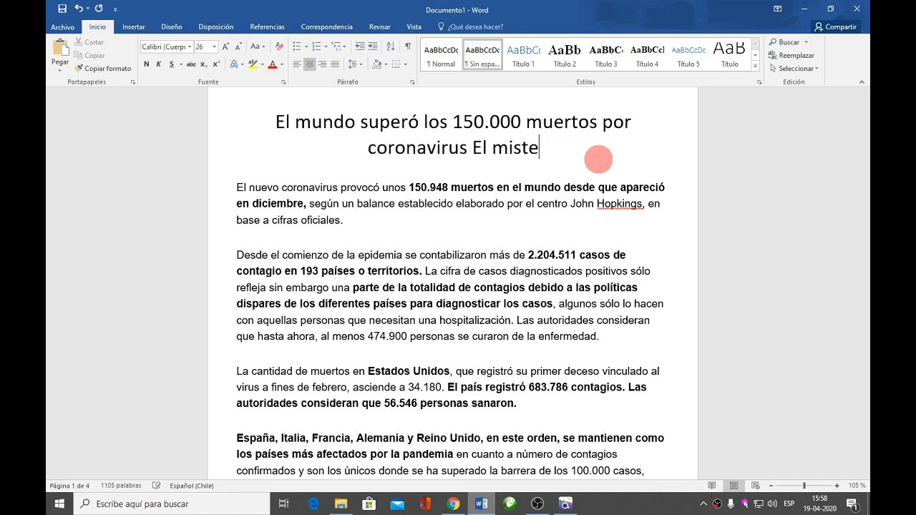
{"action": "key", "text": "BackSpace"}
{"action": "key", "text": "BackSpace"}
{"action": "key", "text": "BackSpace"}
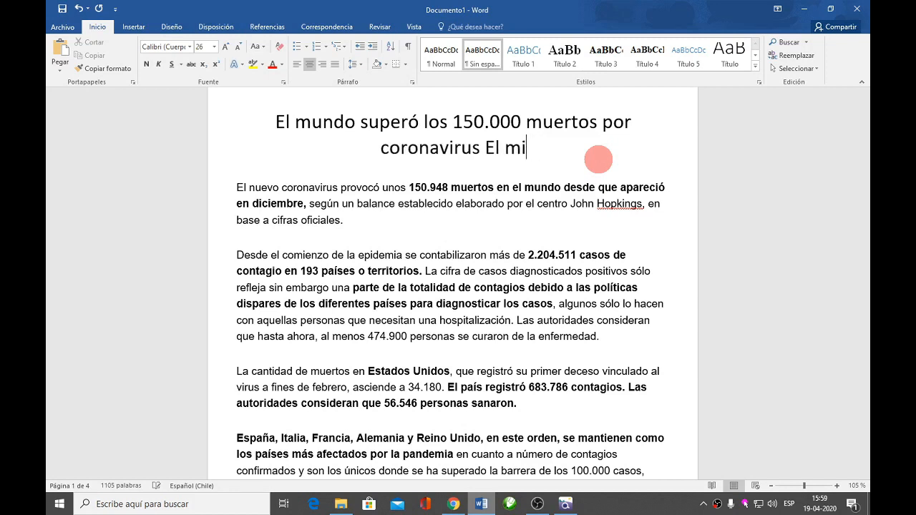
{"action": "key", "text": "BackSpace"}
{"action": "key", "text": "BackSpace"}
{"action": "key", "text": "BackSpace"}
{"action": "key", "text": "BackSpace"}
{"action": "key", "text": "BackSpace"}
{"action": "key", "text": "BackSpace"}
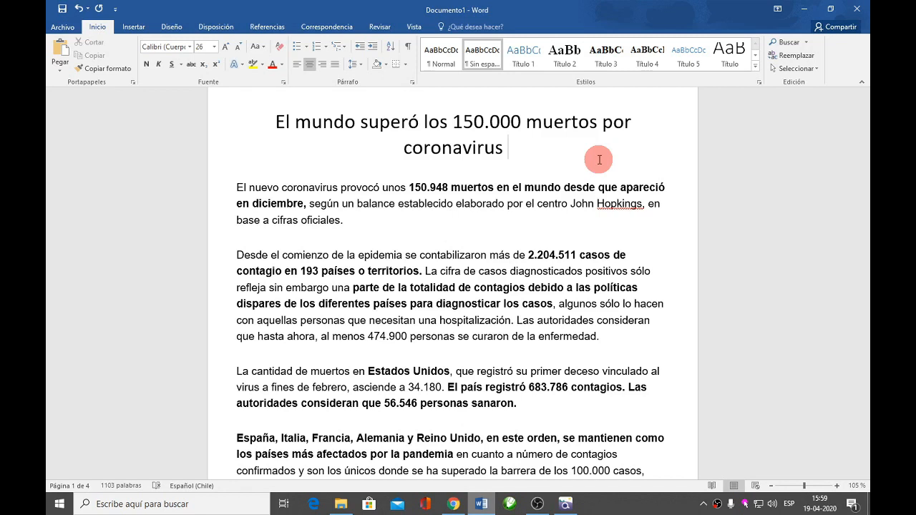
{"action": "type", "text": "El misterioso"}
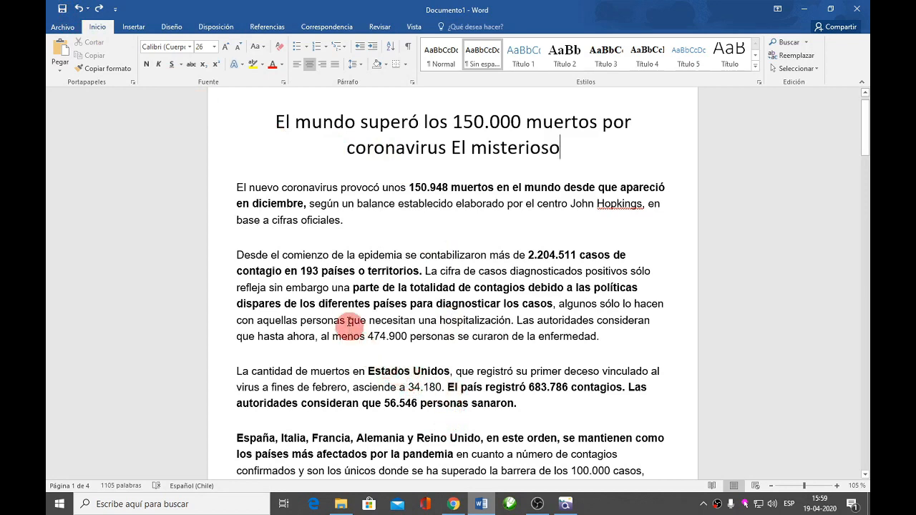
View the document's file information page and return to the document
{"action": "left_click", "coordinate": [60, 29]}
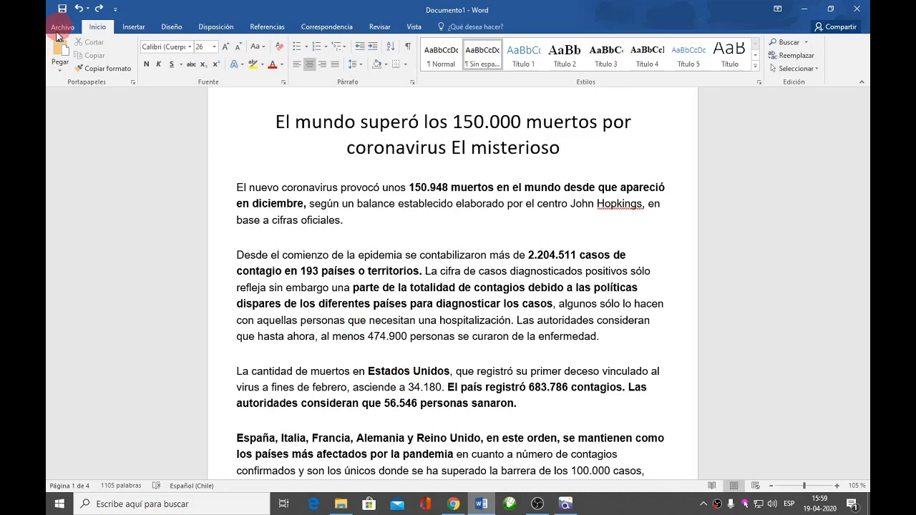
{"action": "left_click", "coordinate": [56, 31]}
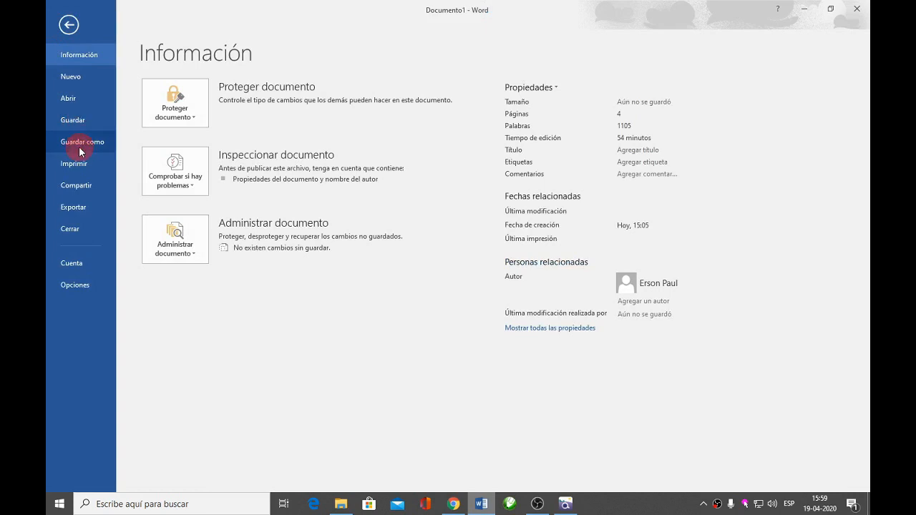
{"action": "left_click", "coordinate": [70, 26]}
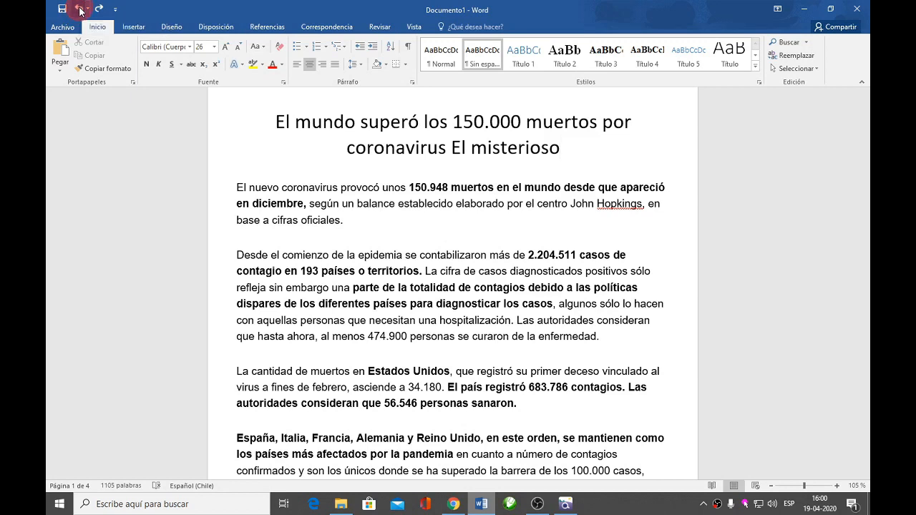
Undo the recent title edits until it ends at "coronavirus", and redo them until it ends with "El miterioso"
{"action": "left_click", "coordinate": [80, 9]}
{"action": "left_click", "coordinate": [80, 10]}
{"action": "left_click", "coordinate": [80, 9]}
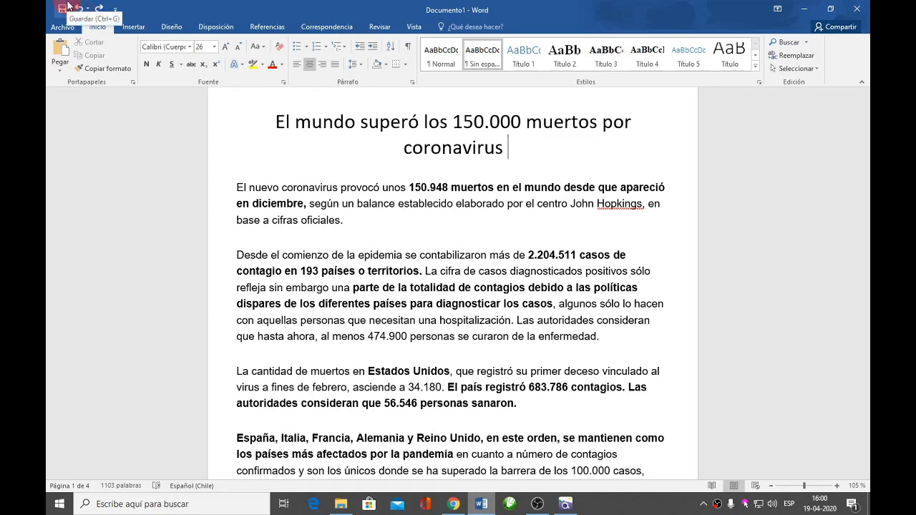
{"action": "left_click", "coordinate": [92, 34]}
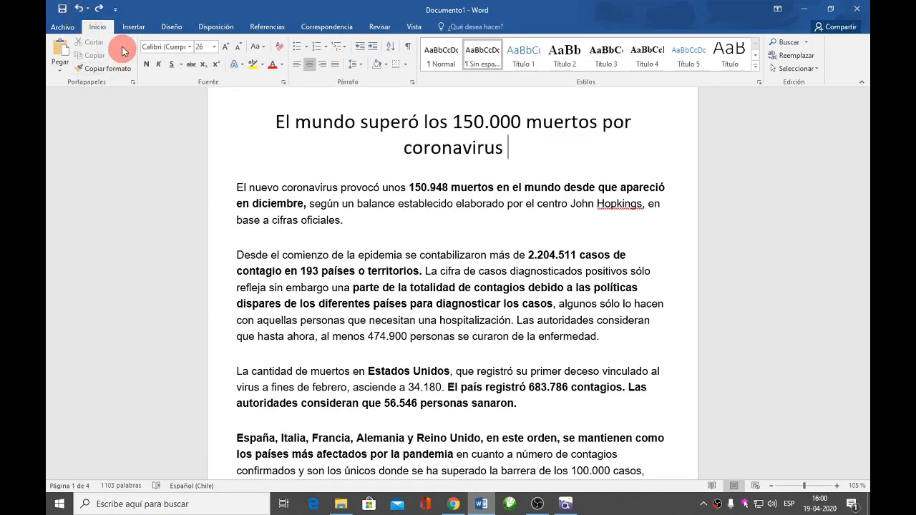
{"action": "left_click", "coordinate": [98, 10]}
{"action": "left_click", "coordinate": [98, 10]}
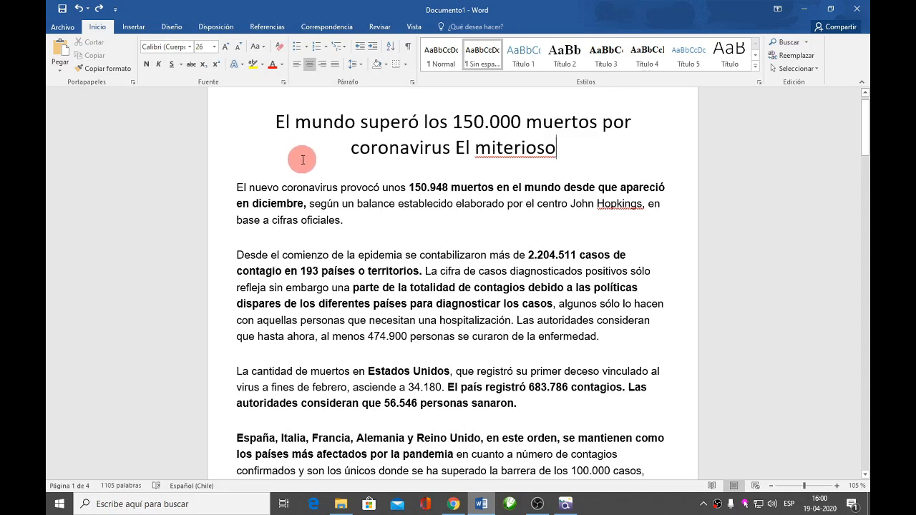
Insert the missing "s" before the "t" in the title's last word so it reads "misterioso"
{"action": "left_click", "coordinate": [514, 147]}
{"action": "type", "text": "s"}
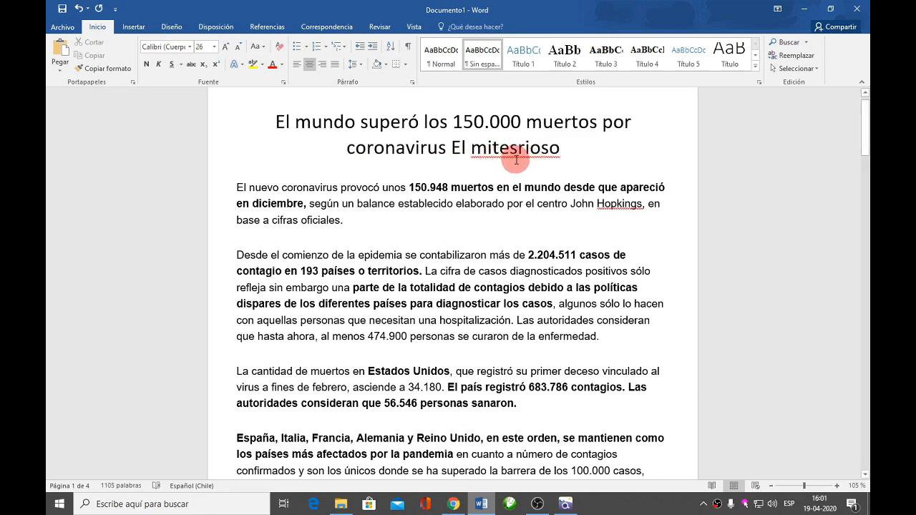
{"action": "key", "text": "BackSpace"}
{"action": "left_click", "coordinate": [494, 148]}
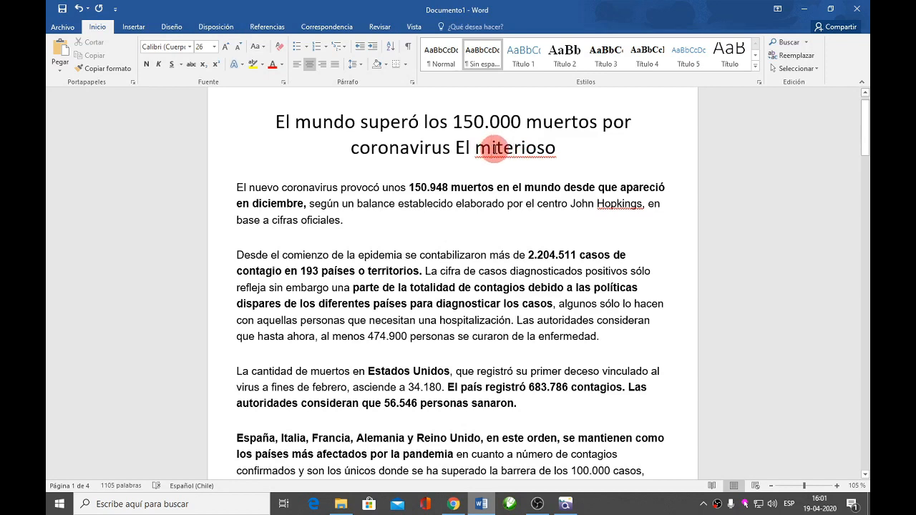
{"action": "type", "text": "s"}
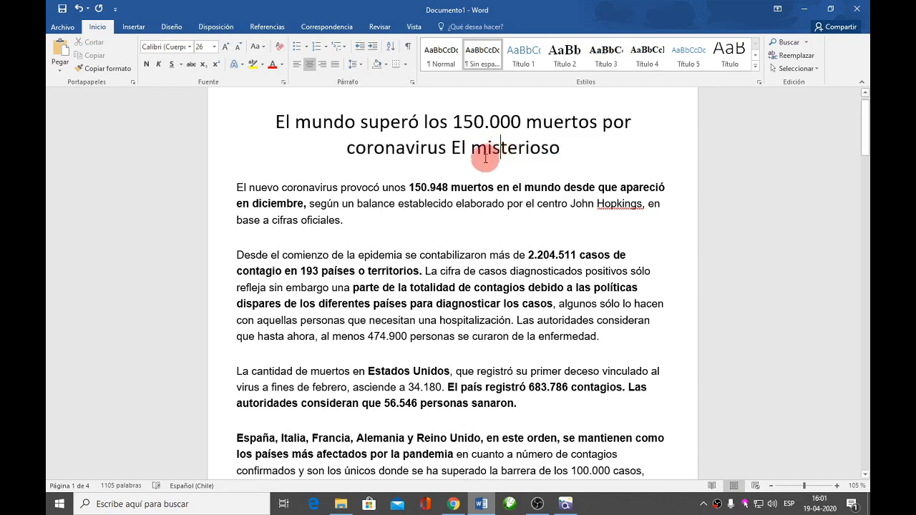
Undo the title edits back past the added words until the deleted "M" before "El mundo" returns
{"action": "left_click", "coordinate": [78, 9]}
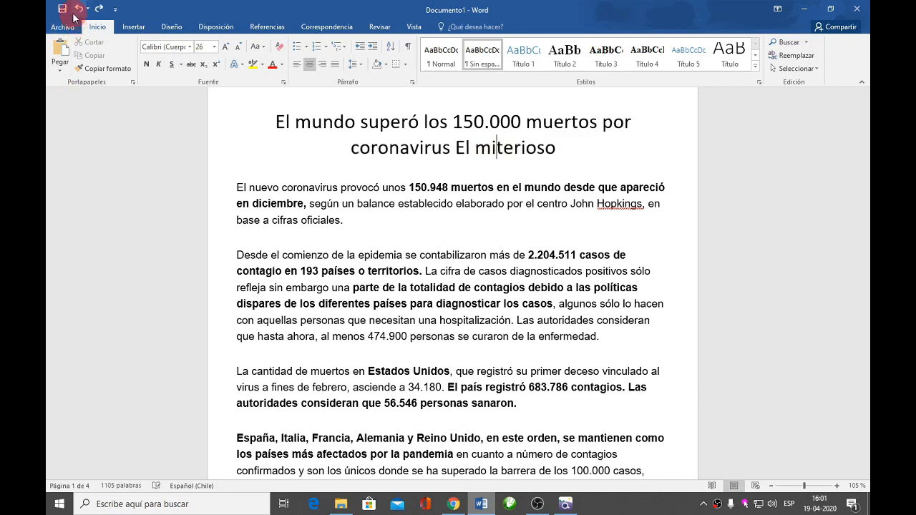
{"action": "left_click", "coordinate": [74, 15]}
{"action": "left_click", "coordinate": [75, 14]}
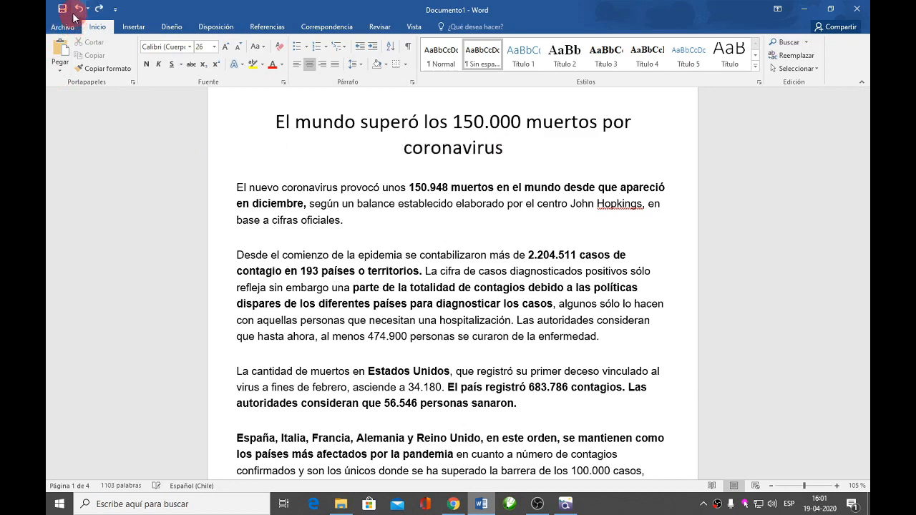
{"action": "left_click", "coordinate": [75, 14]}
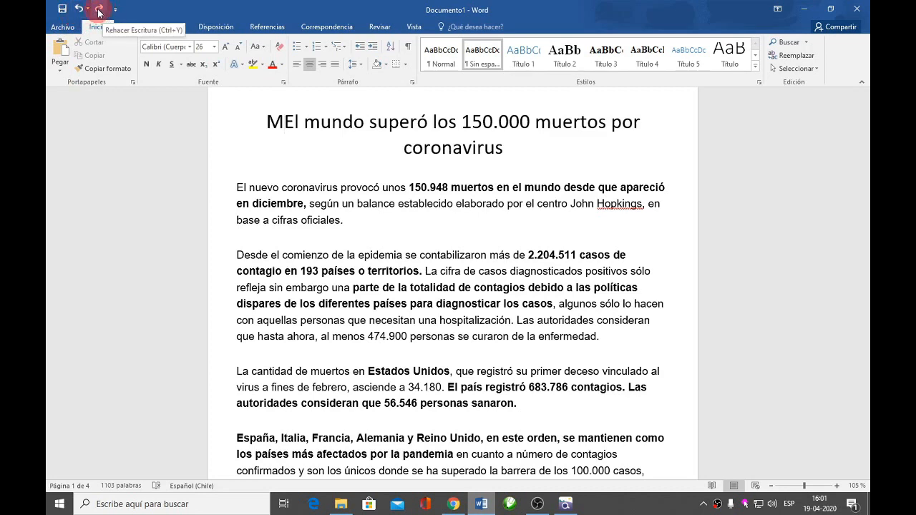
Redo all the undone title edits up to "El misterioso", and undo the last insertion of the "s"
{"action": "left_click", "coordinate": [99, 10]}
{"action": "left_click", "coordinate": [98, 10]}
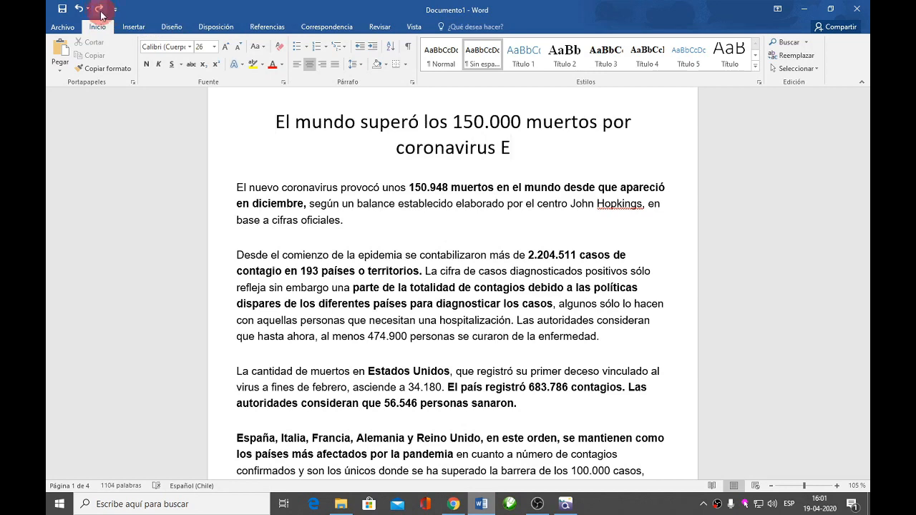
{"action": "left_click", "coordinate": [99, 10]}
{"action": "left_click", "coordinate": [99, 10]}
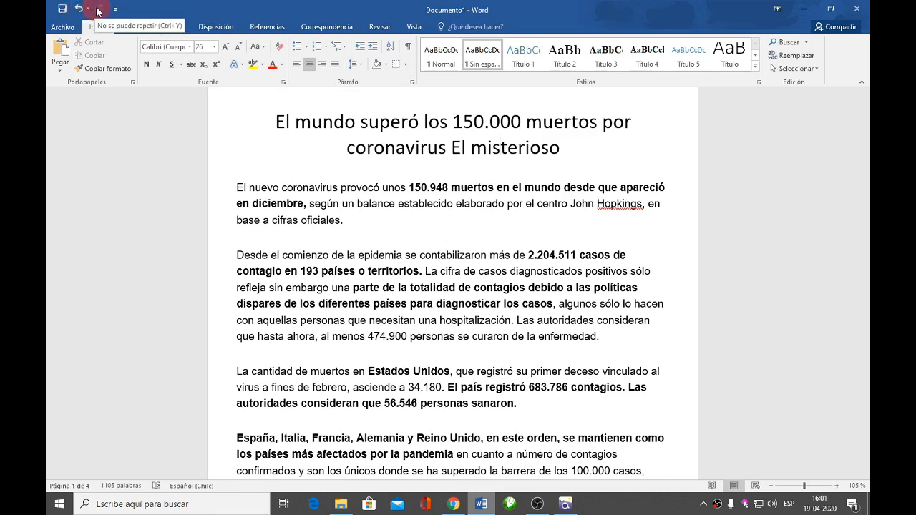
{"action": "left_click", "coordinate": [79, 8]}
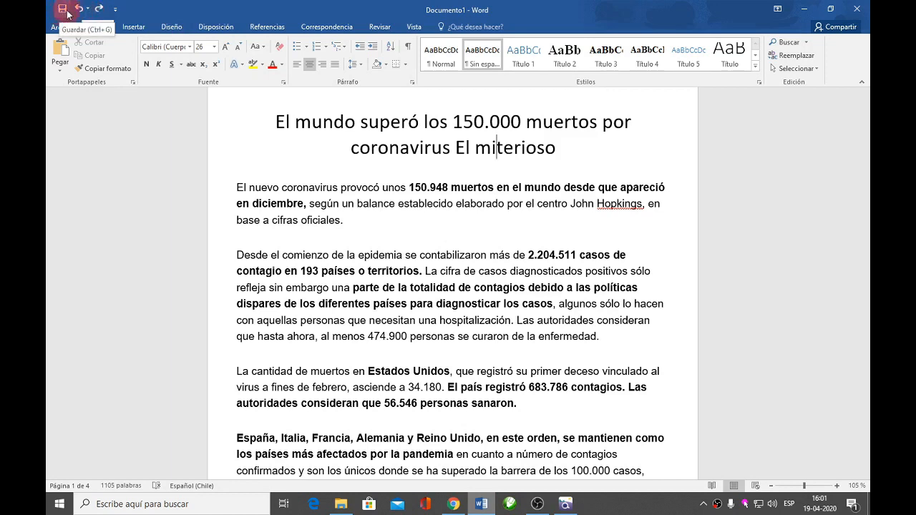
Add the Nuevo command to the Quick Access Toolbar and use it to create a blank document
{"action": "left_click", "coordinate": [115, 13]}
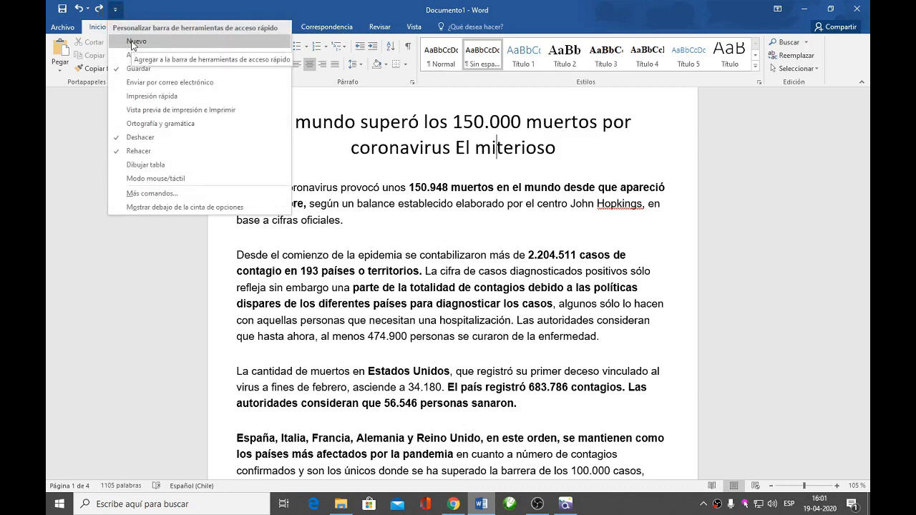
{"action": "left_click", "coordinate": [132, 42]}
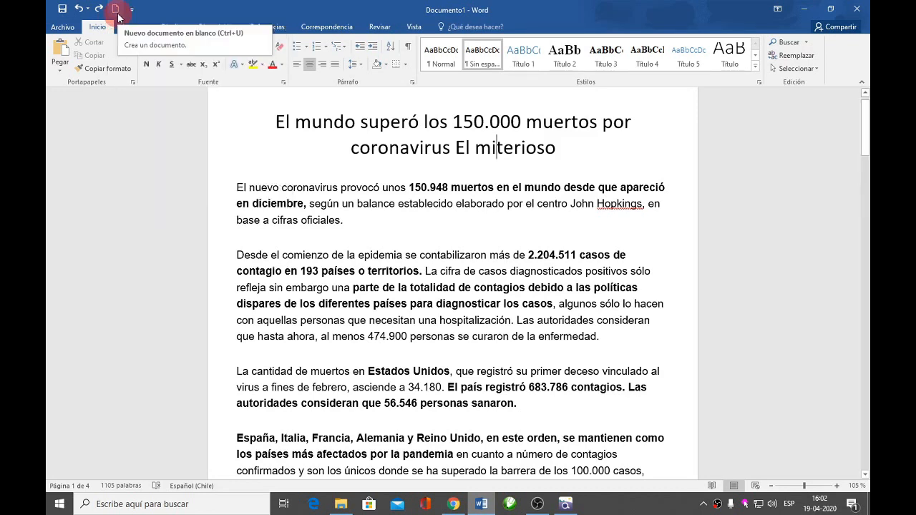
{"action": "left_click", "coordinate": [115, 9]}
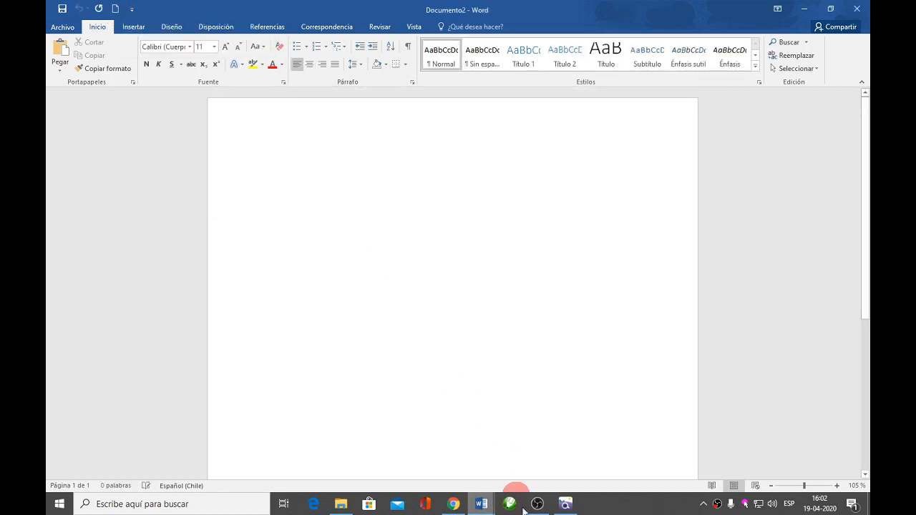
Return to Documento1 and remove the Nuevo command from the Quick Access Toolbar
{"action": "left_click", "coordinate": [488, 506]}
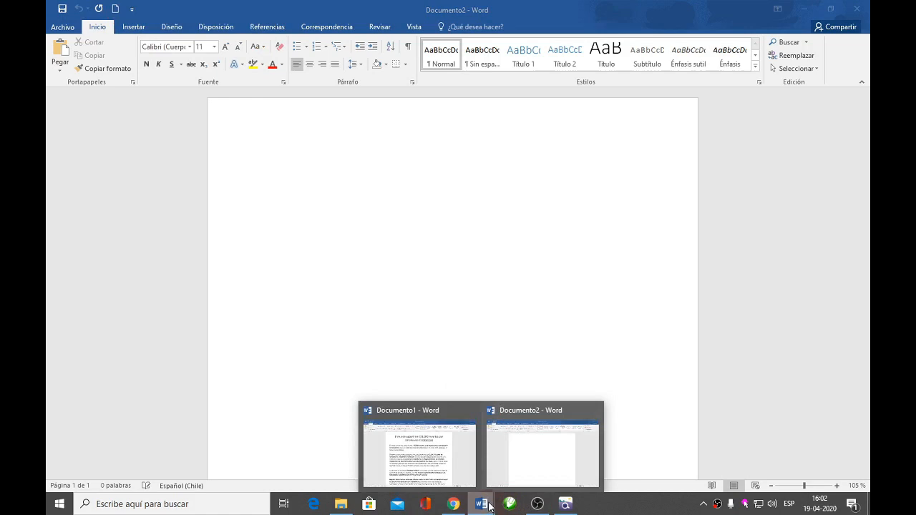
{"action": "left_click", "coordinate": [444, 472]}
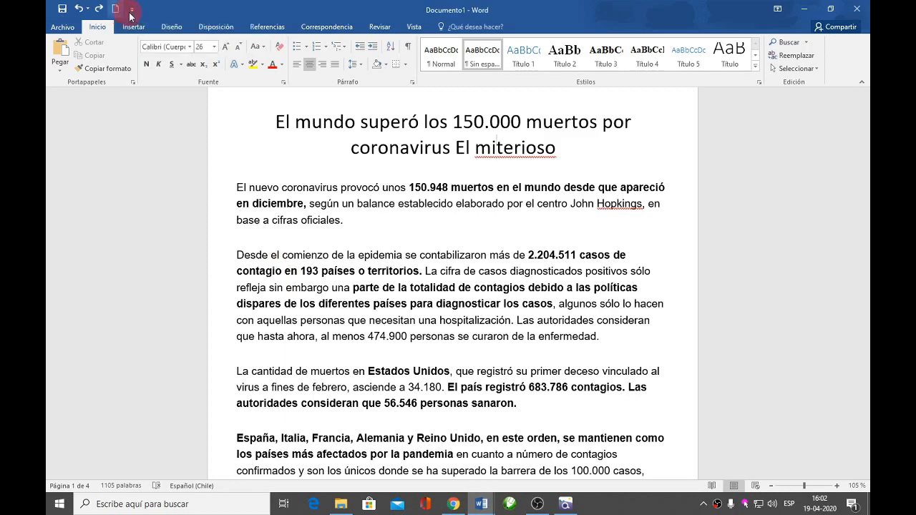
{"action": "left_click", "coordinate": [133, 10]}
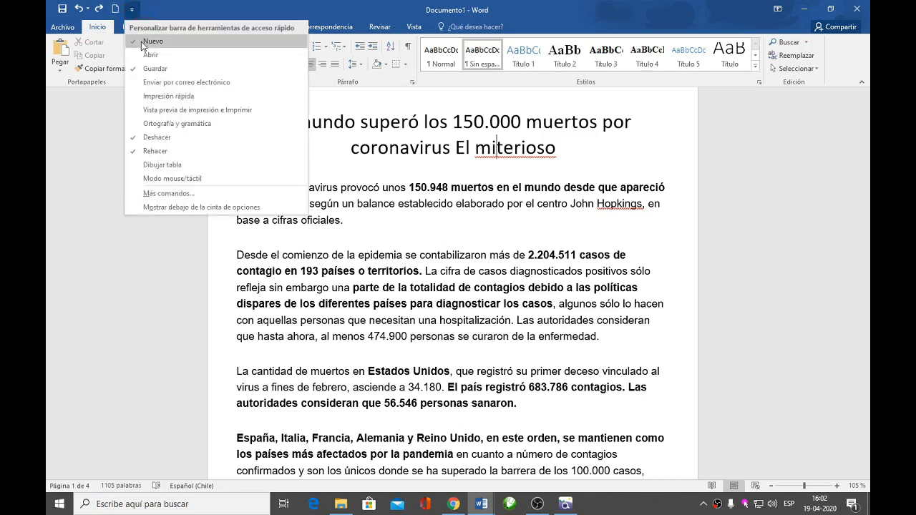
{"action": "left_click", "coordinate": [141, 43]}
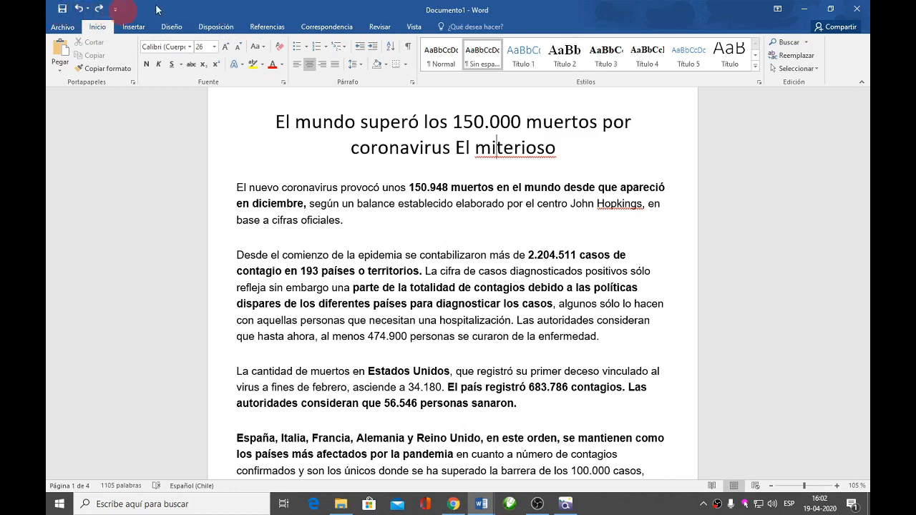
Add the Abrir command to the Quick Access Toolbar for all documents from the most-used commands in Word's options
{"action": "left_click", "coordinate": [115, 9]}
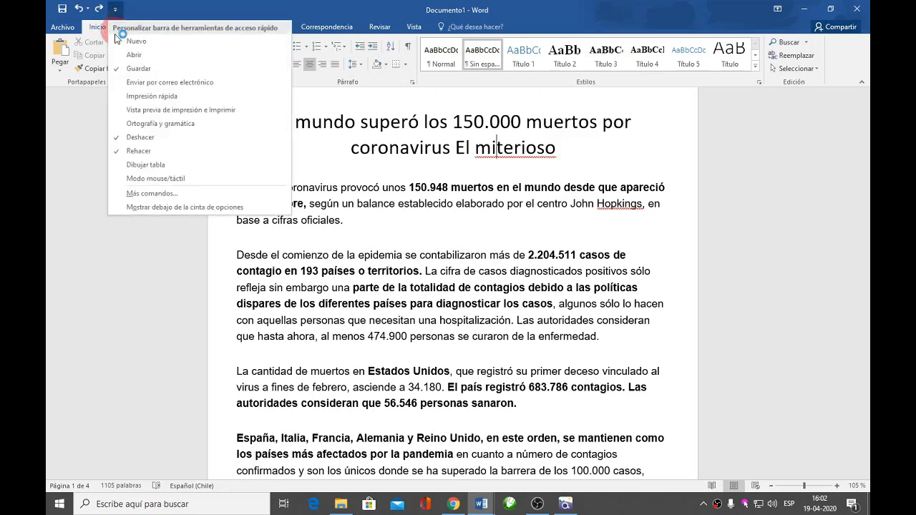
{"action": "left_click", "coordinate": [170, 194]}
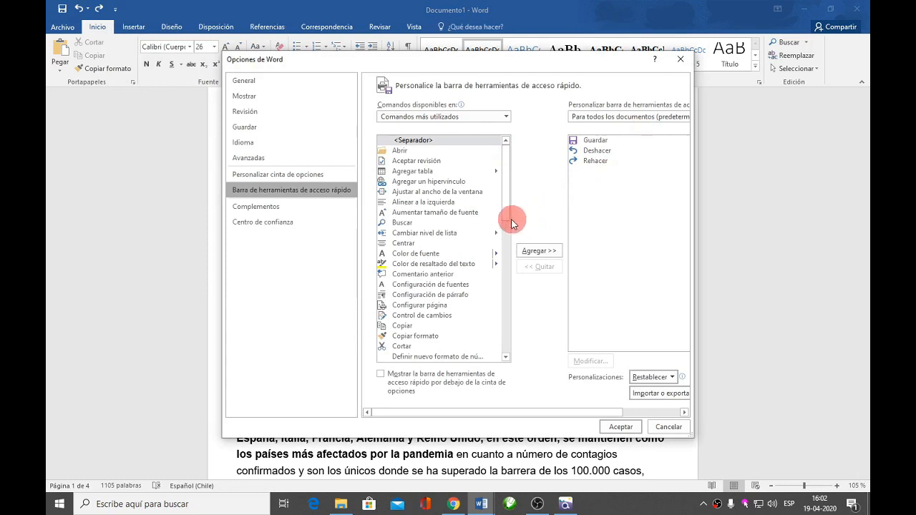
{"action": "left_click", "coordinate": [399, 151]}
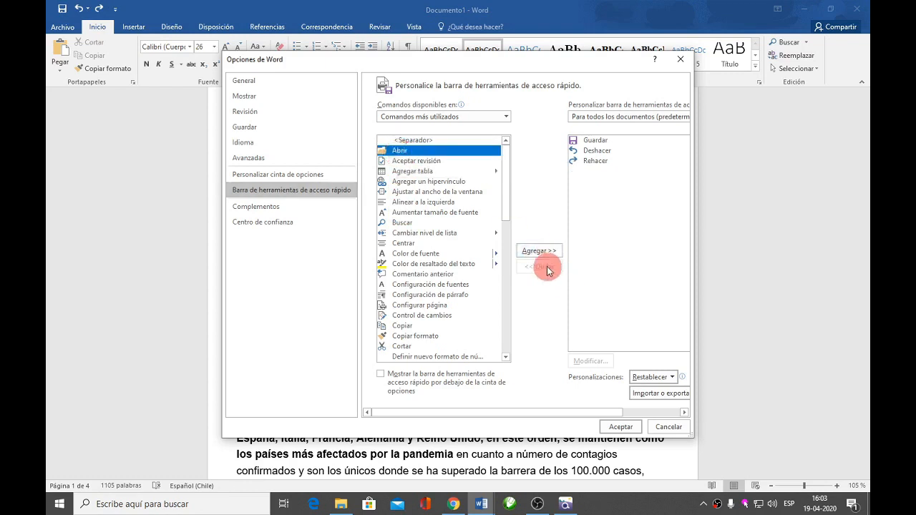
{"action": "left_click", "coordinate": [536, 252]}
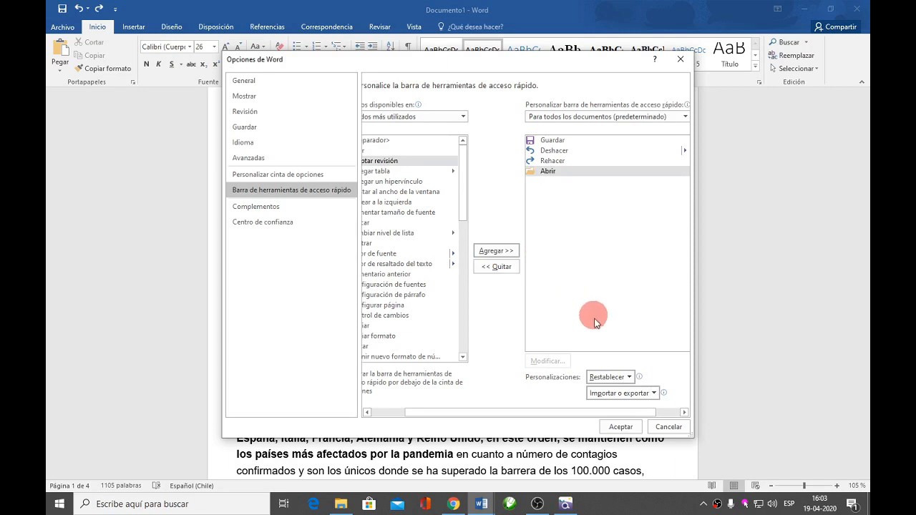
{"action": "left_click", "coordinate": [620, 426]}
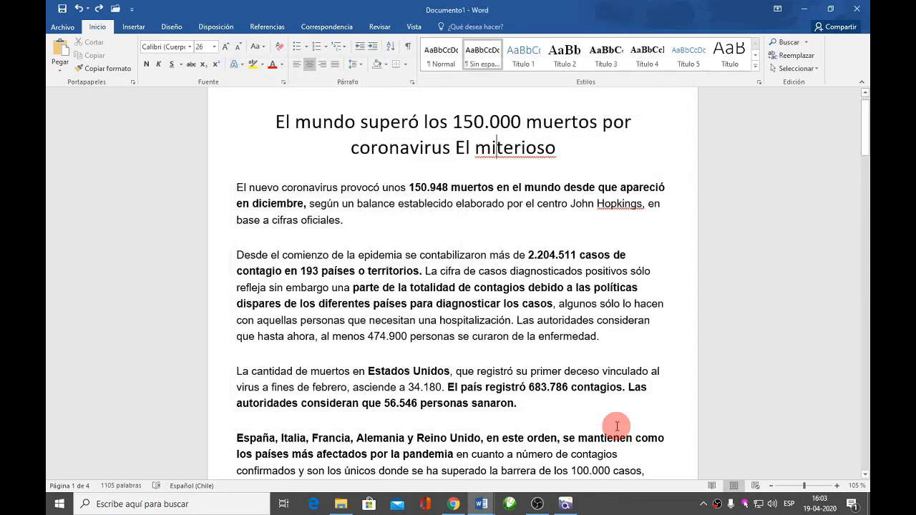
Add the Buscar command to the Quick Access Toolbar for all documents from the most-used commands in Word's options
{"action": "left_click", "coordinate": [132, 9]}
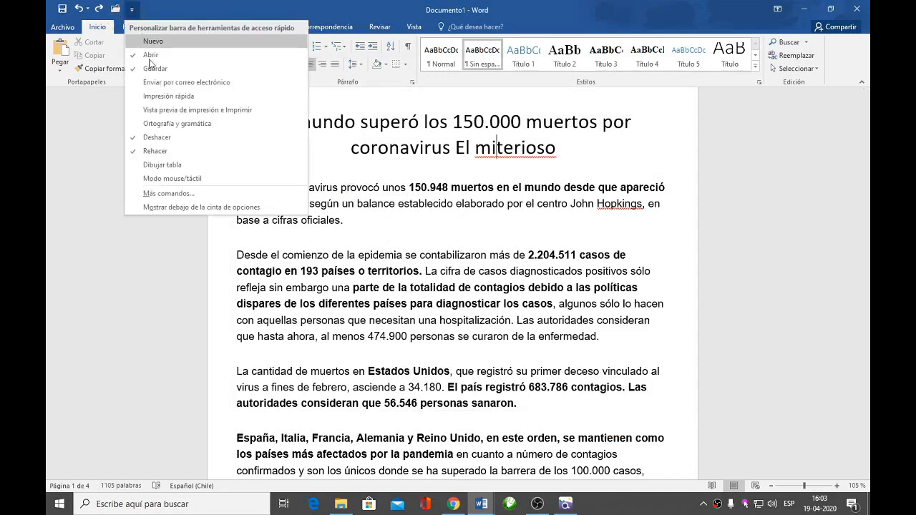
{"action": "left_click", "coordinate": [164, 194]}
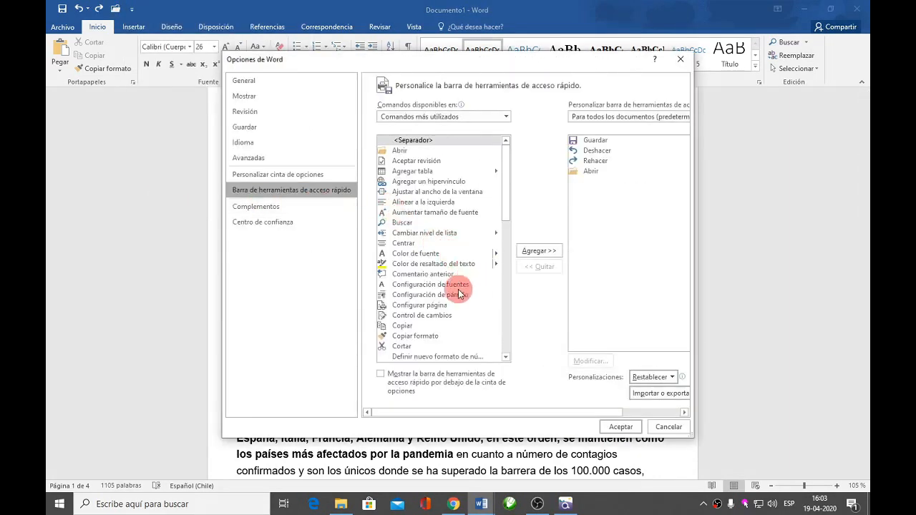
{"action": "left_click", "coordinate": [405, 225]}
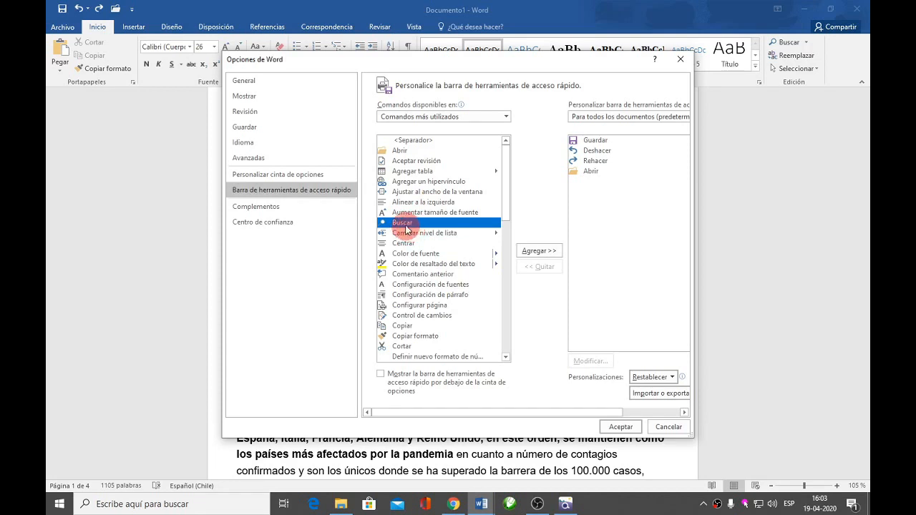
{"action": "left_click", "coordinate": [527, 252]}
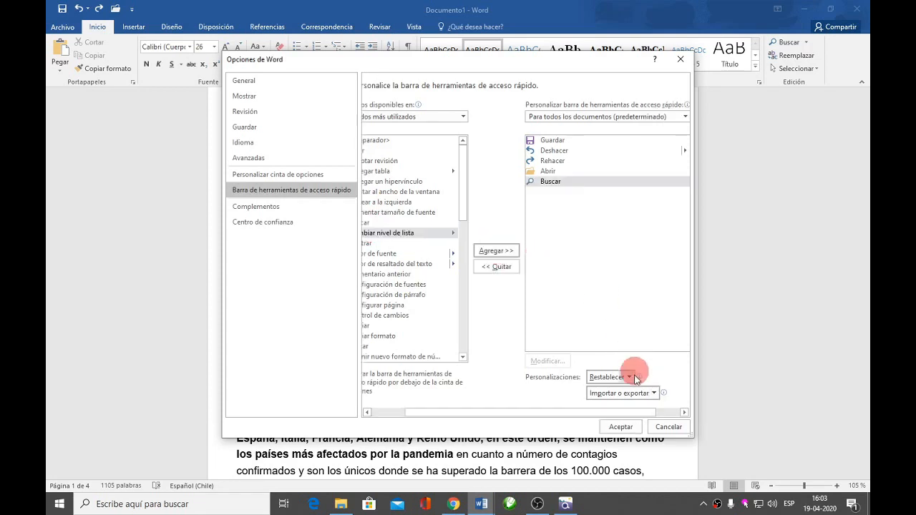
{"action": "left_click", "coordinate": [628, 428]}
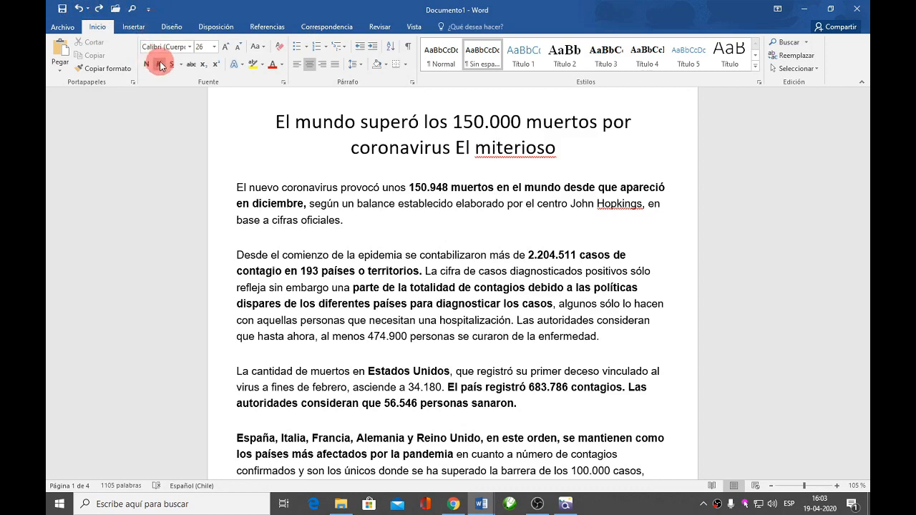
Add the Configuración de fuentes command to the Quick Access Toolbar through the general Word options
{"action": "left_click", "coordinate": [62, 27]}
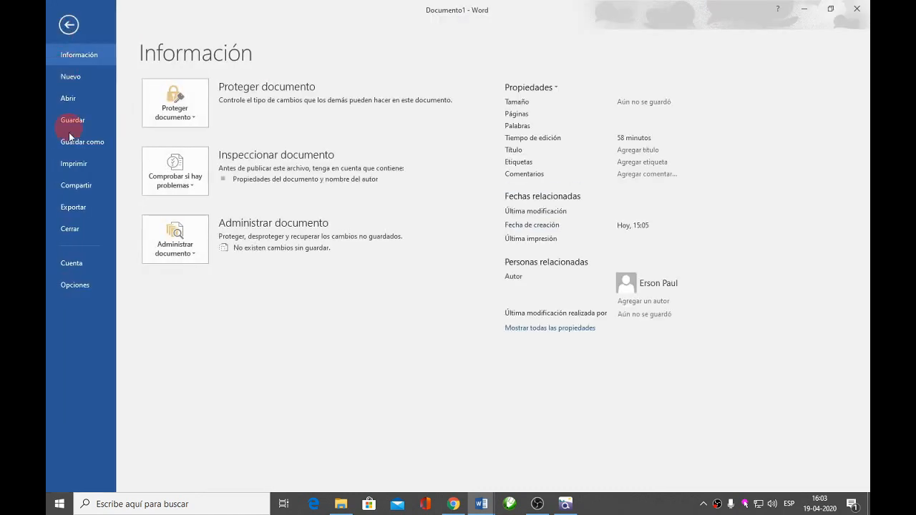
{"action": "left_click", "coordinate": [91, 284]}
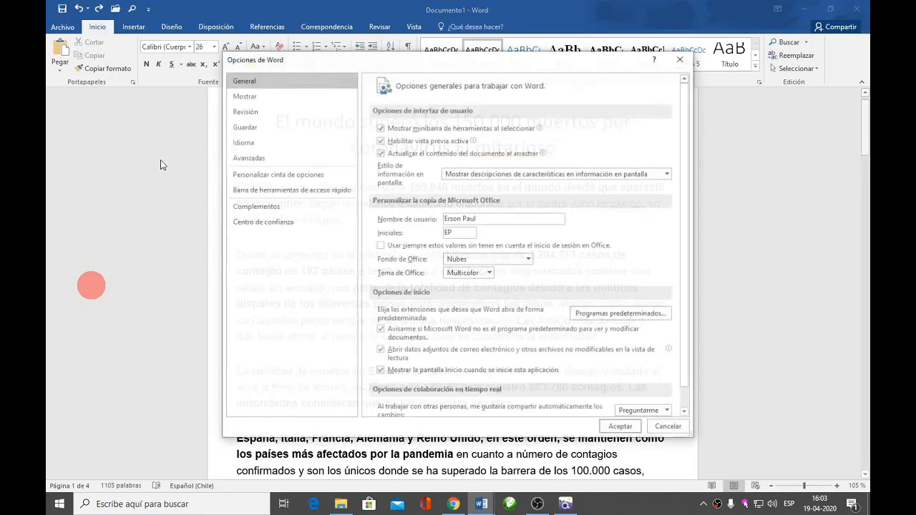
{"action": "left_click", "coordinate": [321, 193]}
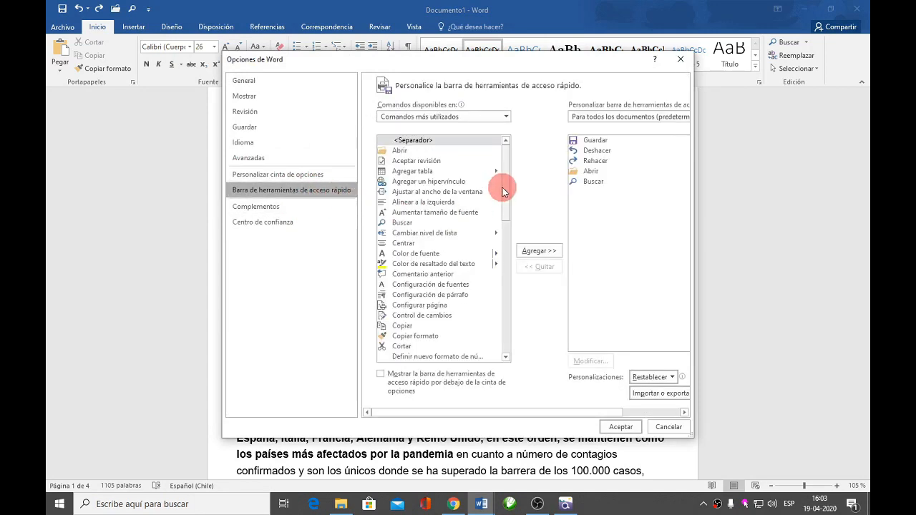
{"action": "mouse_move", "coordinate": [502, 187]}
{"action": "left_mouse_down"}
{"action": "mouse_move", "coordinate": [510, 239]}
{"action": "mouse_move", "coordinate": [493, 267]}
{"action": "mouse_move", "coordinate": [487, 347]}
{"action": "mouse_move", "coordinate": [497, 192]}
{"action": "left_mouse_up"}
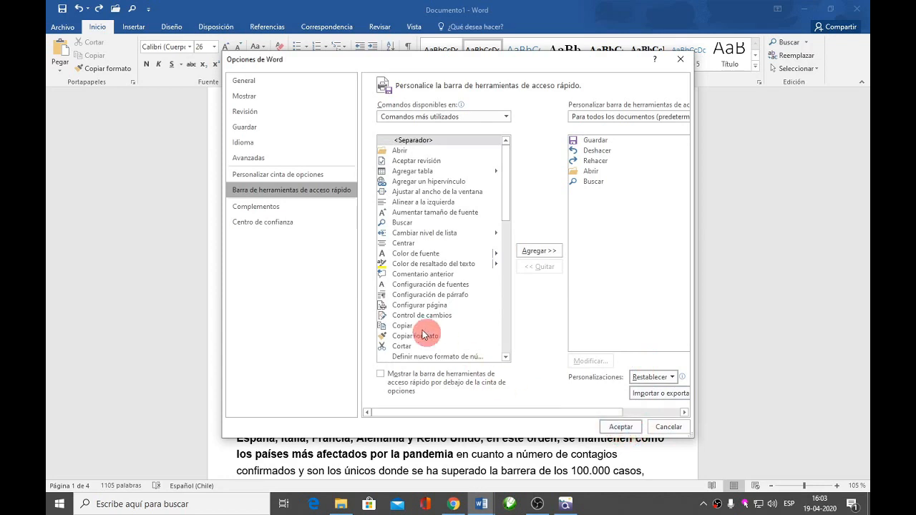
{"action": "left_click", "coordinate": [391, 287]}
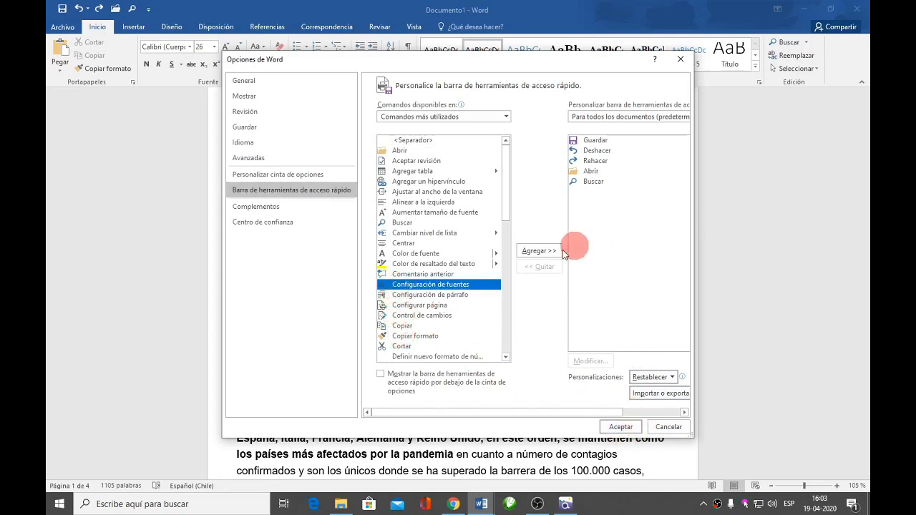
{"action": "left_click", "coordinate": [531, 251]}
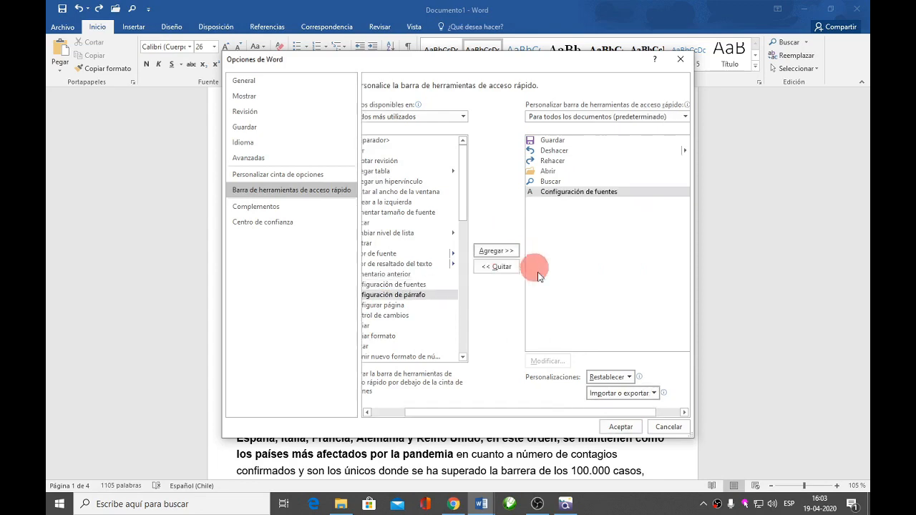
{"action": "left_click", "coordinate": [617, 427]}
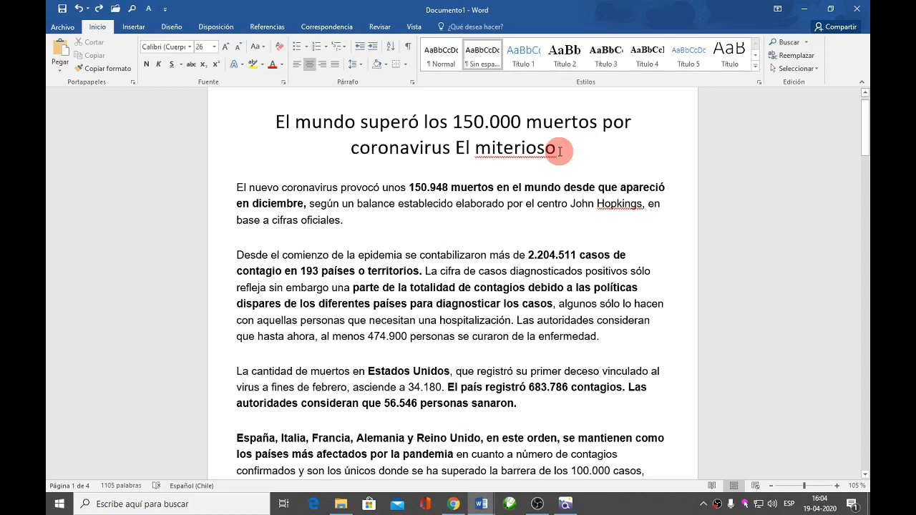
Undo the last title edits to remove "El miterioso", and place the cursor before "La cantidad de muertos"
{"action": "left_click", "coordinate": [79, 9]}
{"action": "left_click", "coordinate": [79, 9]}
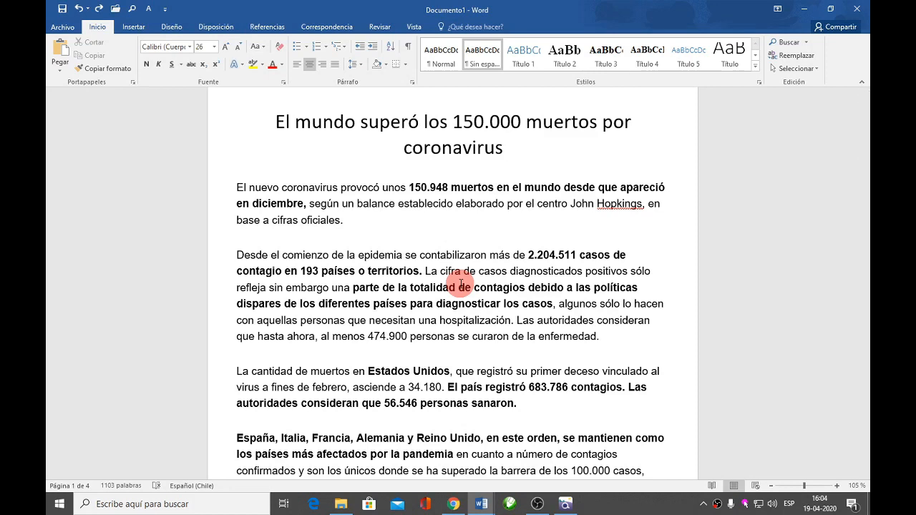
{"action": "left_click", "coordinate": [252, 362]}
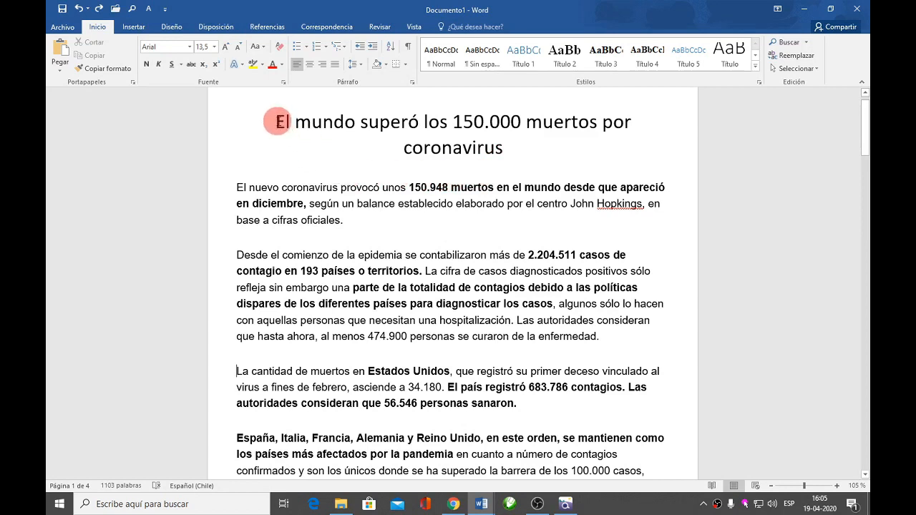
Practise selecting the whole two-line title in different ways, clearing the selection each time
{"action": "triple_click", "coordinate": [415, 123]}
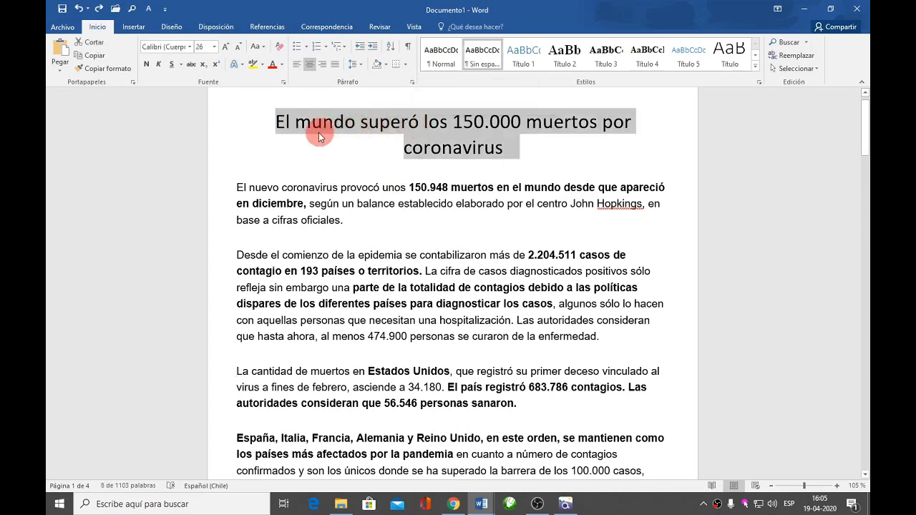
{"action": "left_click", "coordinate": [438, 126]}
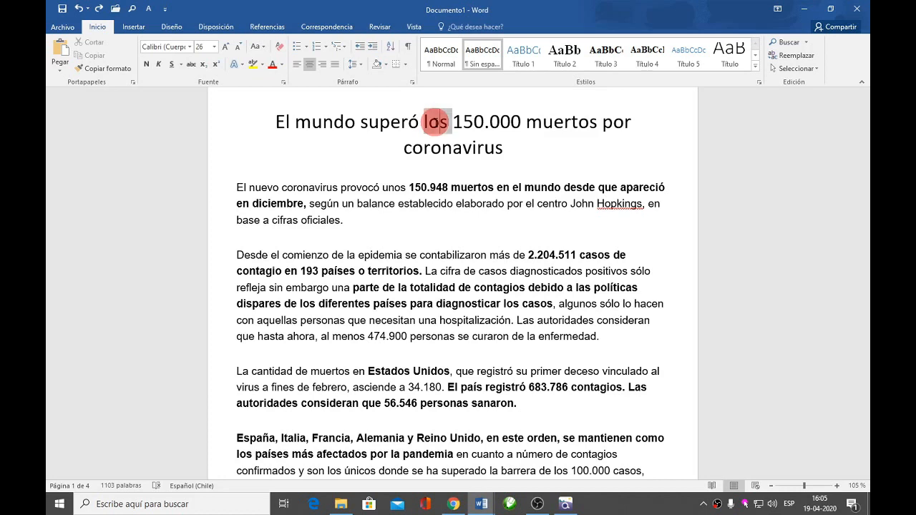
{"action": "triple_click", "coordinate": [436, 122]}
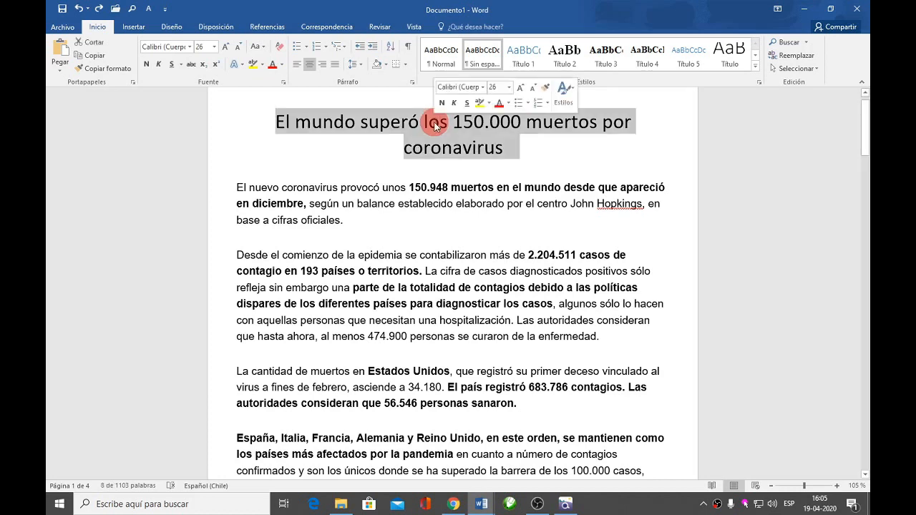
{"action": "left_click", "coordinate": [543, 151]}
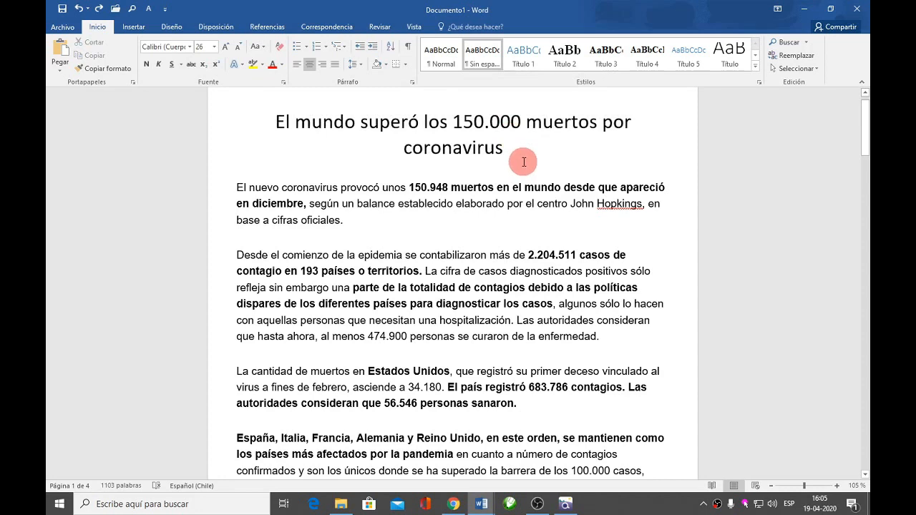
{"action": "left_click_drag", "start_coordinate": [523, 162], "coordinate": [275, 122]}
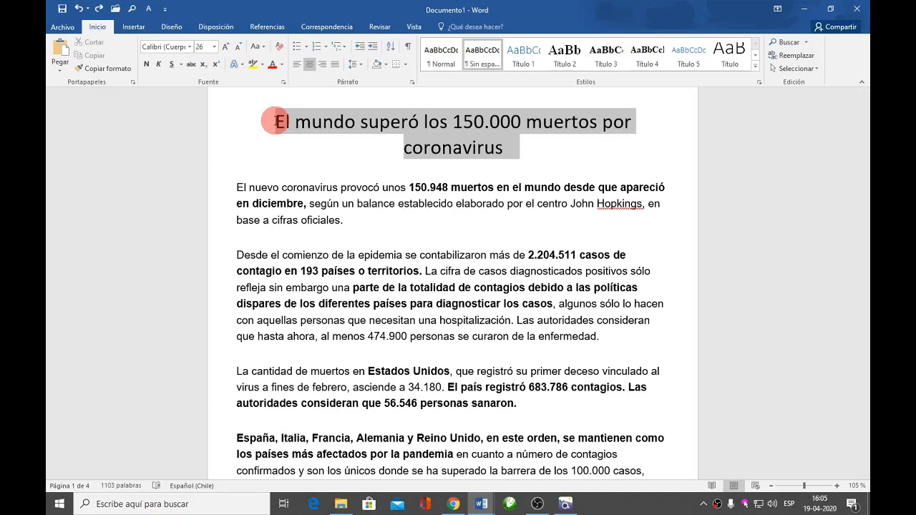
{"action": "left_click", "coordinate": [296, 140]}
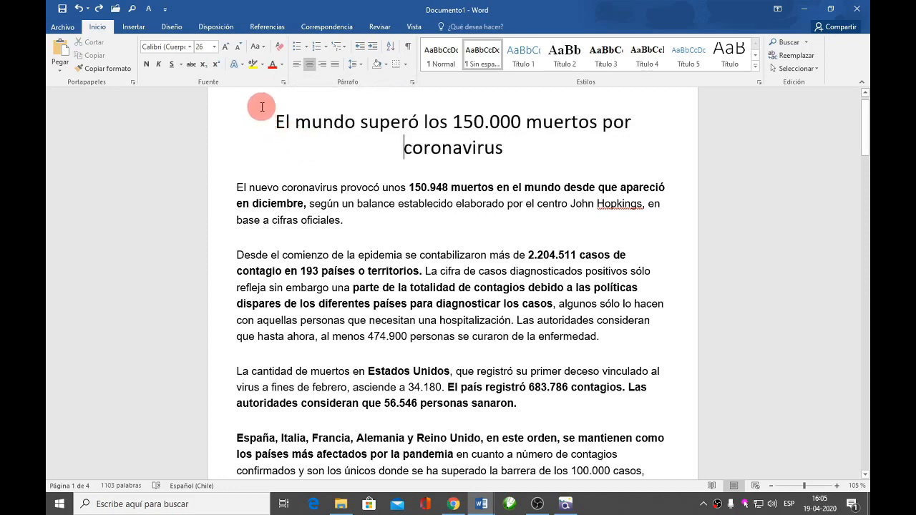
Copy the title together with the blank line below it and paste it before the paragraph starting "La cantidad de muertos"
{"action": "left_click_drag", "start_coordinate": [265, 108], "coordinate": [326, 167]}
{"action": "key", "text": "ctrl+c"}
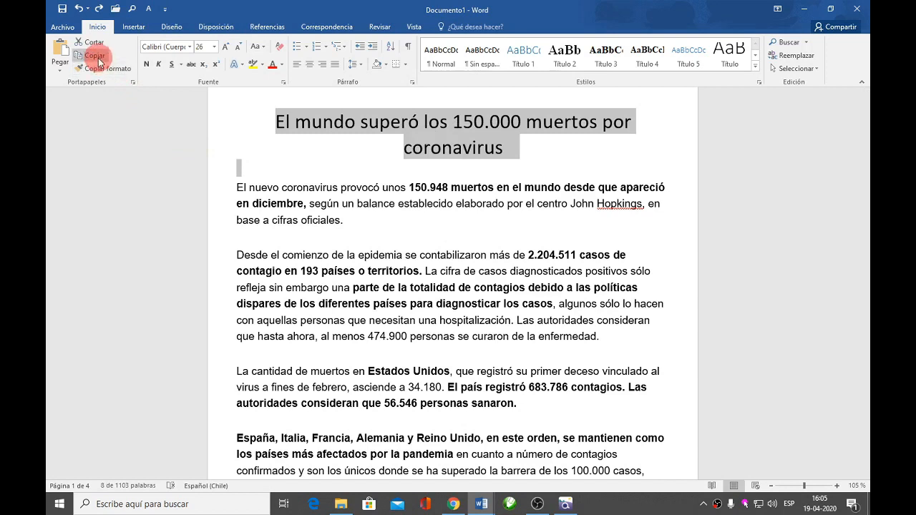
{"action": "left_click", "coordinate": [143, 34]}
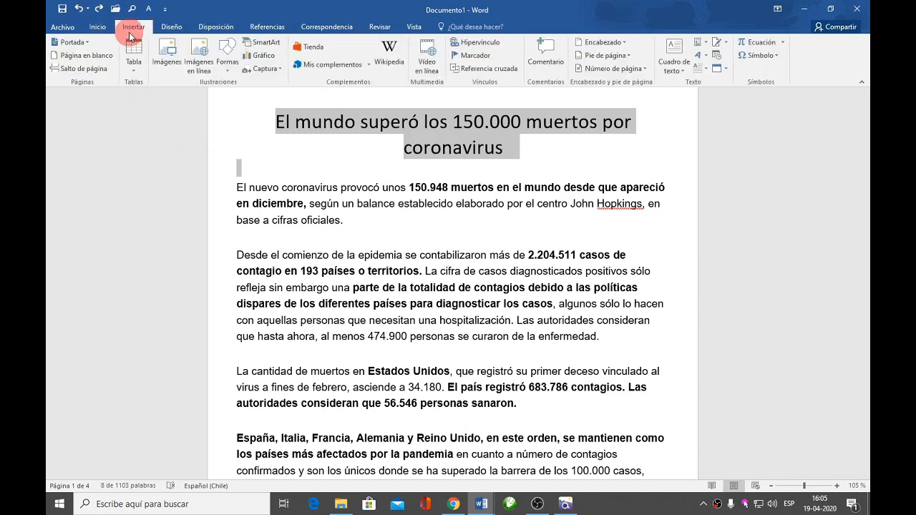
{"action": "left_click", "coordinate": [104, 31]}
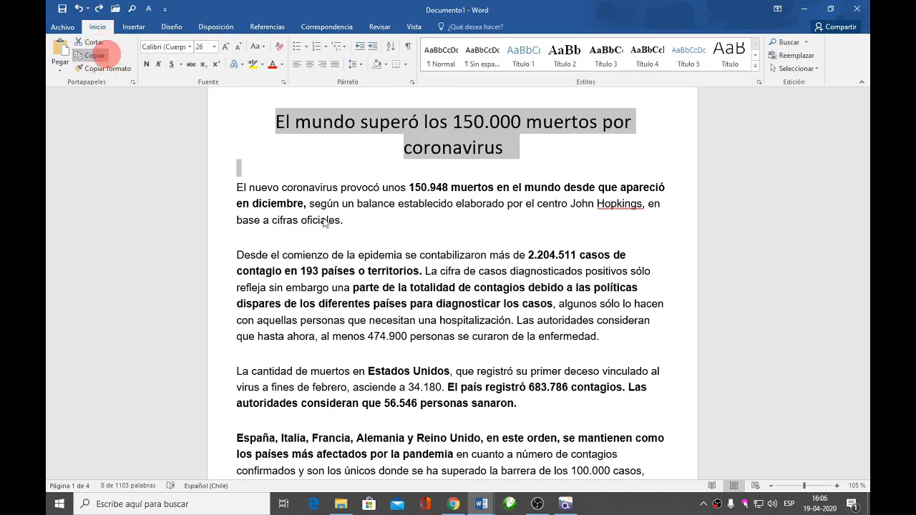
{"action": "left_click", "coordinate": [236, 372]}
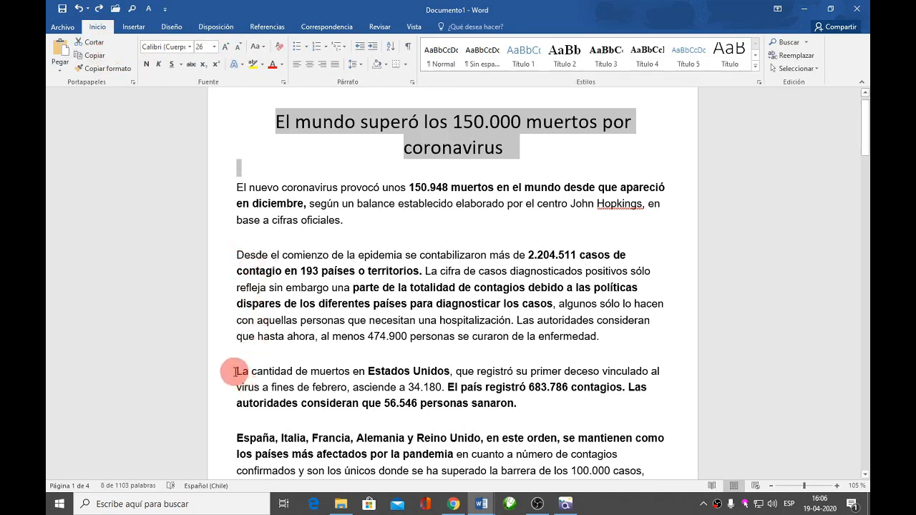
{"action": "left_click", "coordinate": [235, 372]}
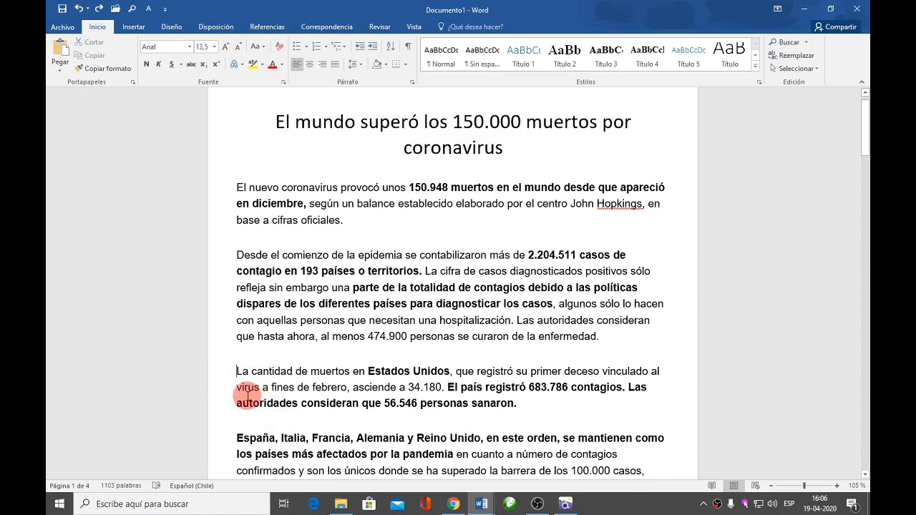
{"action": "left_click", "coordinate": [64, 57]}
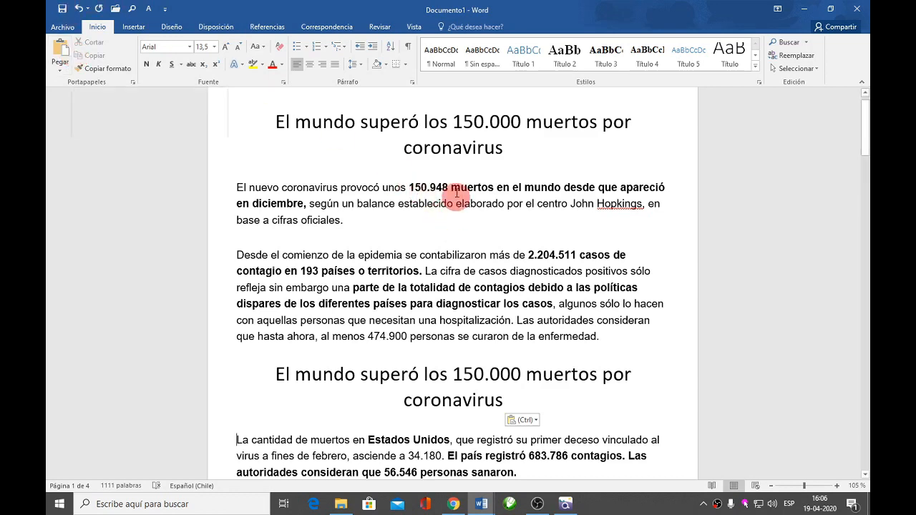
Select the entire original title at the start of the document, clear the selection and select it again
{"action": "double_click", "coordinate": [438, 121]}
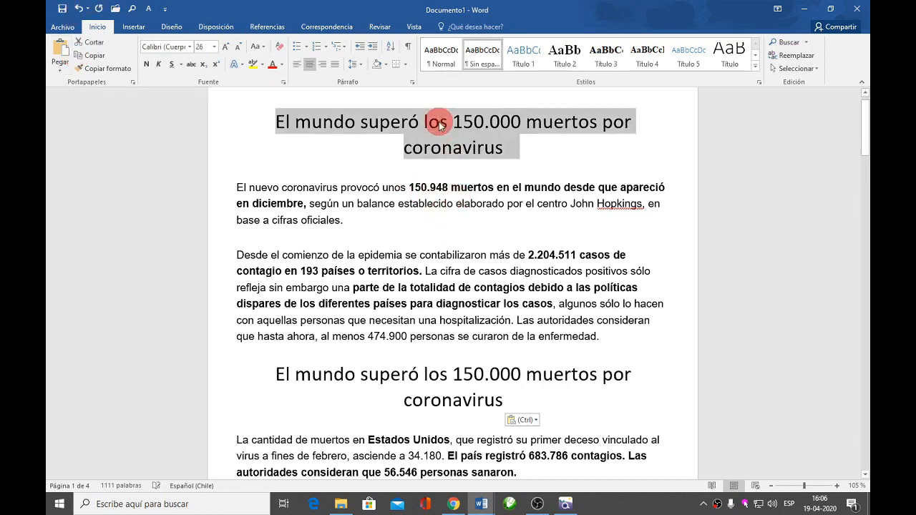
{"action": "left_click", "coordinate": [547, 162]}
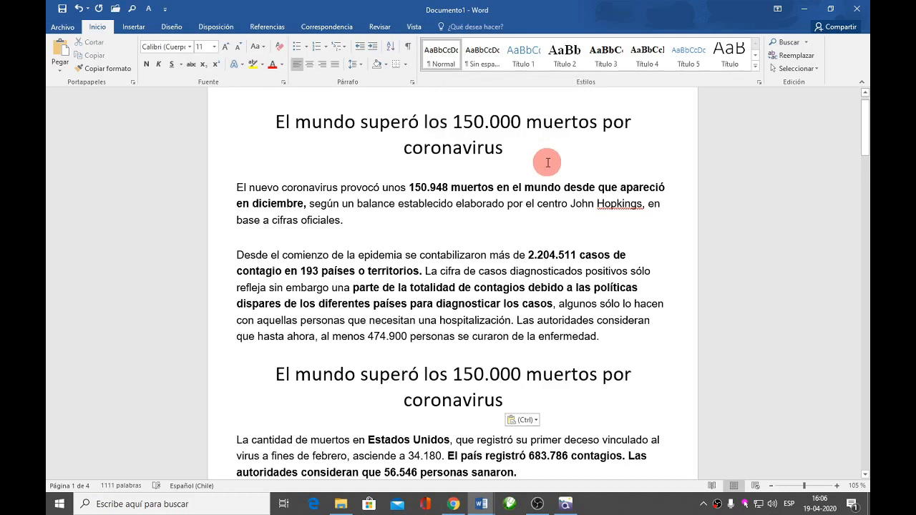
{"action": "left_click_drag", "start_coordinate": [537, 159], "coordinate": [268, 123]}
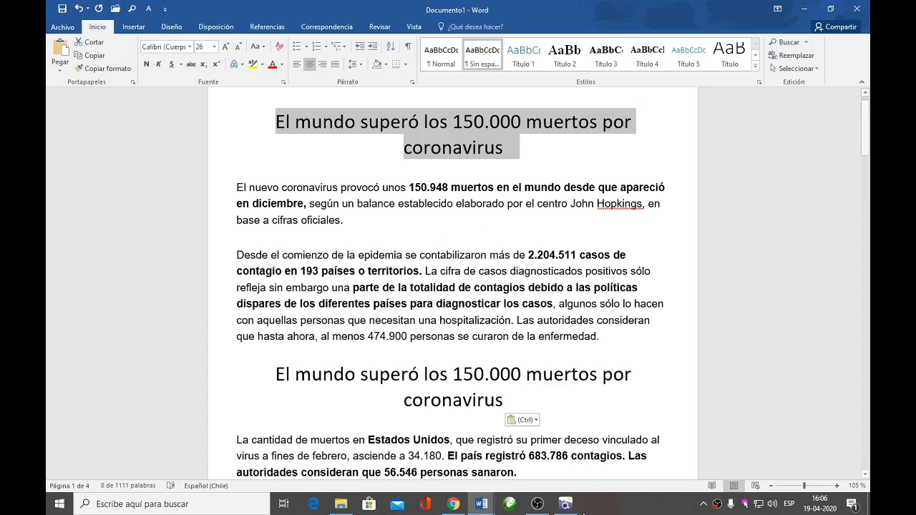
Switch to Apowersoft Photo Viewer to examine the copy and paste keys on the keyboard photo declado.jpg, and return to Documento1 in Word
{"action": "mouse_move", "coordinate": [567, 505]}
{"action": "left_click", "coordinate": [554, 478]}
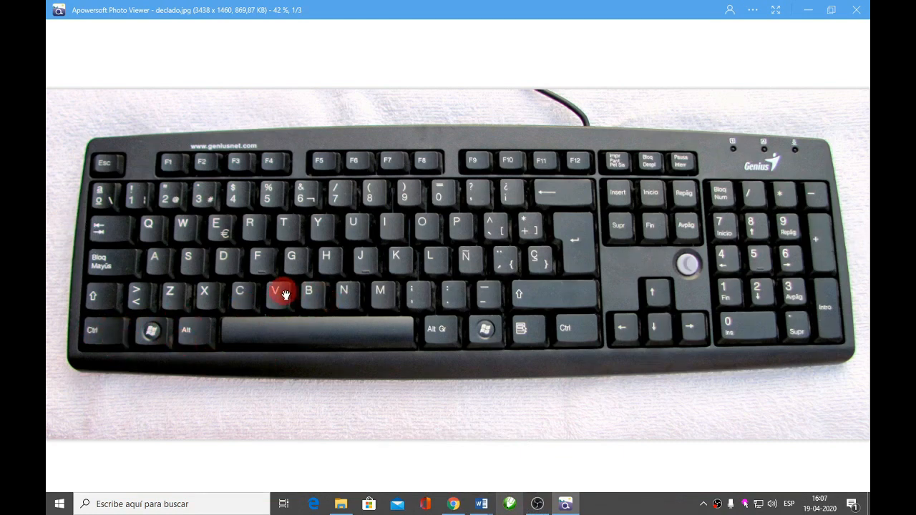
{"action": "mouse_move", "coordinate": [536, 511]}
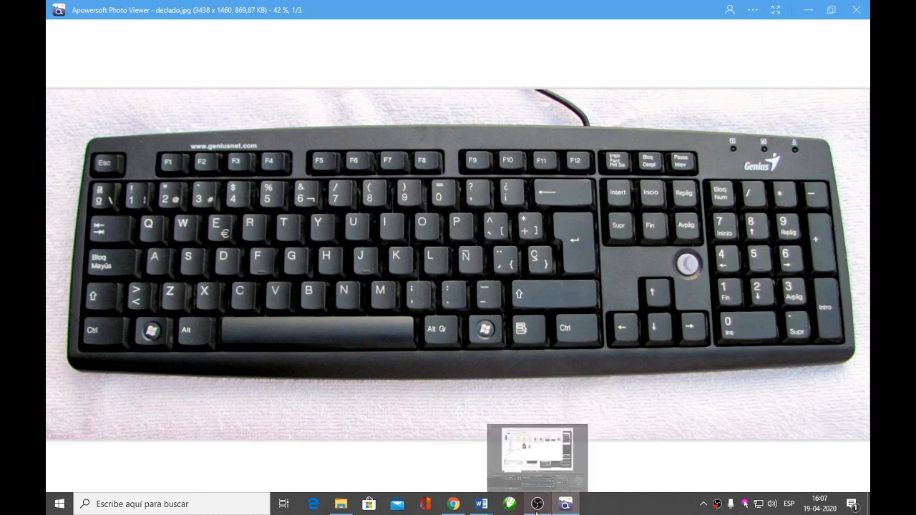
{"action": "mouse_move", "coordinate": [481, 505]}
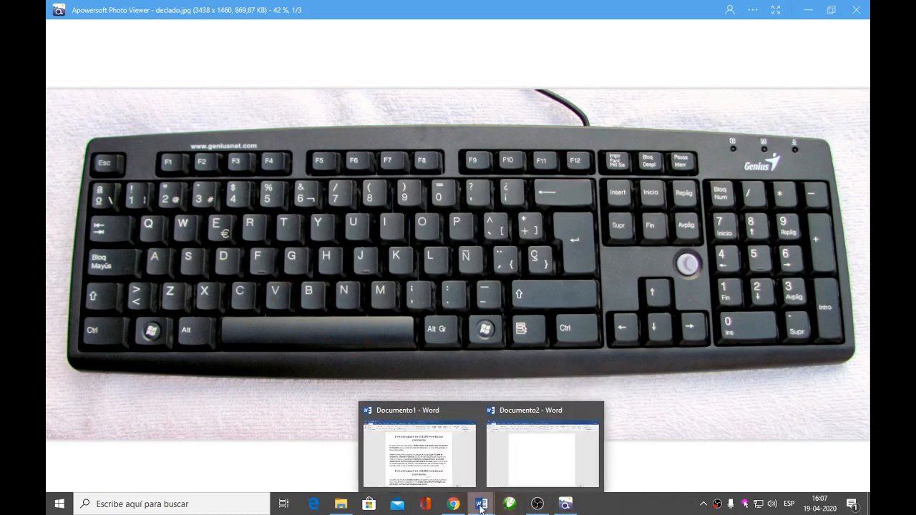
{"action": "left_click", "coordinate": [451, 457]}
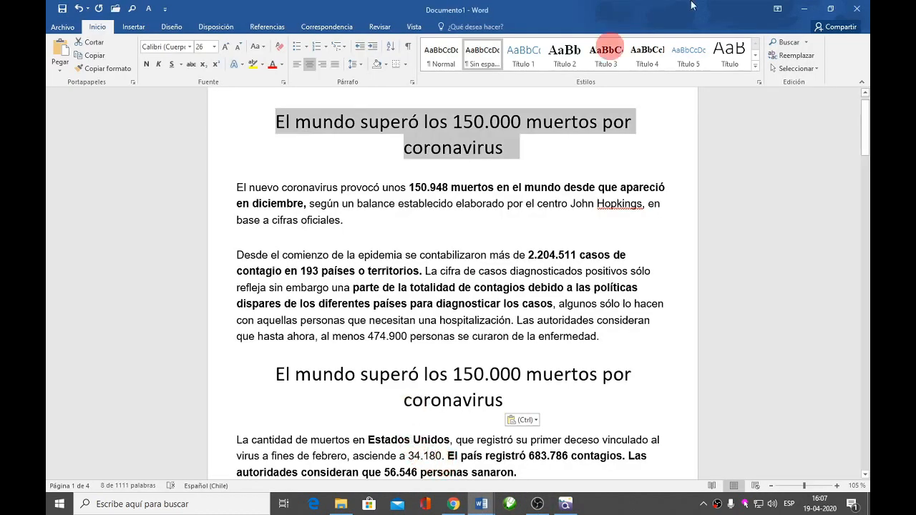
Clear the title selection by placing the cursor at the end of the original title
{"action": "left_click", "coordinate": [558, 149]}
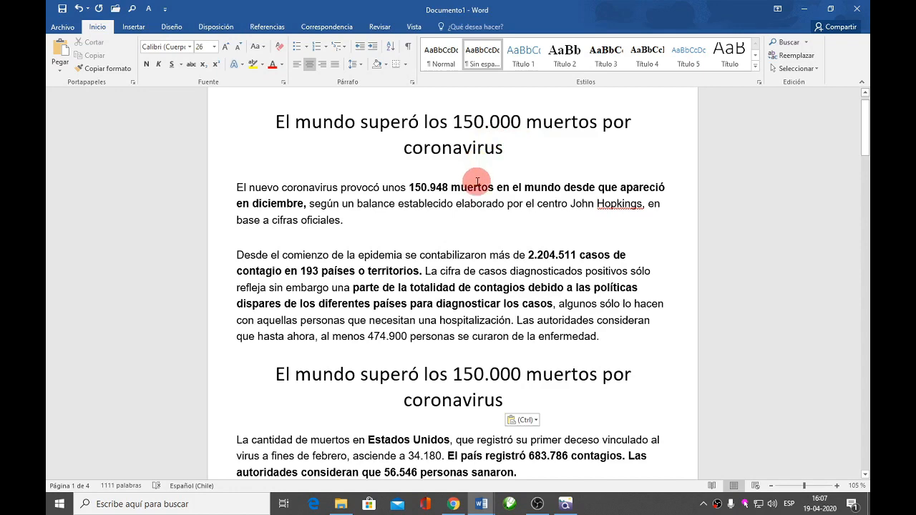
{"action": "scroll", "coordinate": [479, 184], "scroll_direction": "down", "scroll_amount": 1}
{"action": "scroll", "coordinate": [485, 174], "scroll_direction": "up", "scroll_amount": 1}
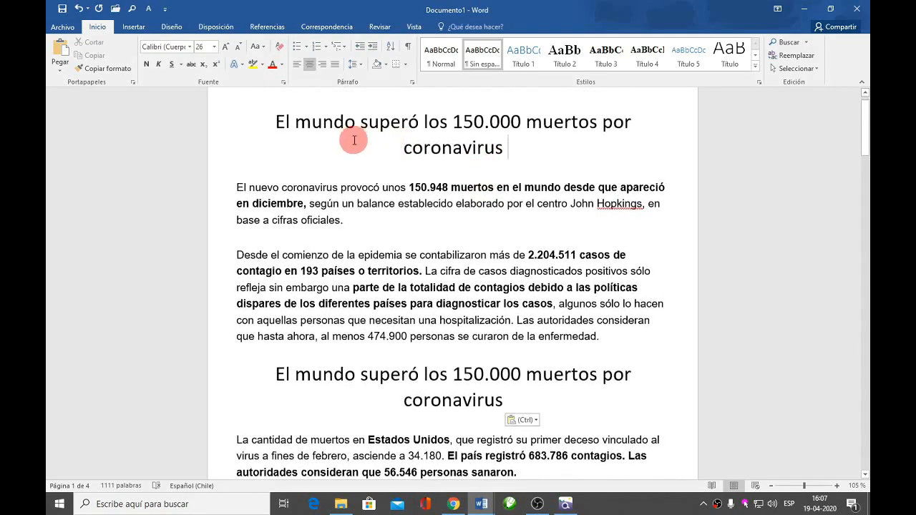
Select the entire original title at the start of the document and cut it
{"action": "left_click", "coordinate": [276, 122]}
{"action": "left_click_drag", "start_coordinate": [289, 123], "coordinate": [437, 153]}
{"action": "key", "text": "ctrl+c"}
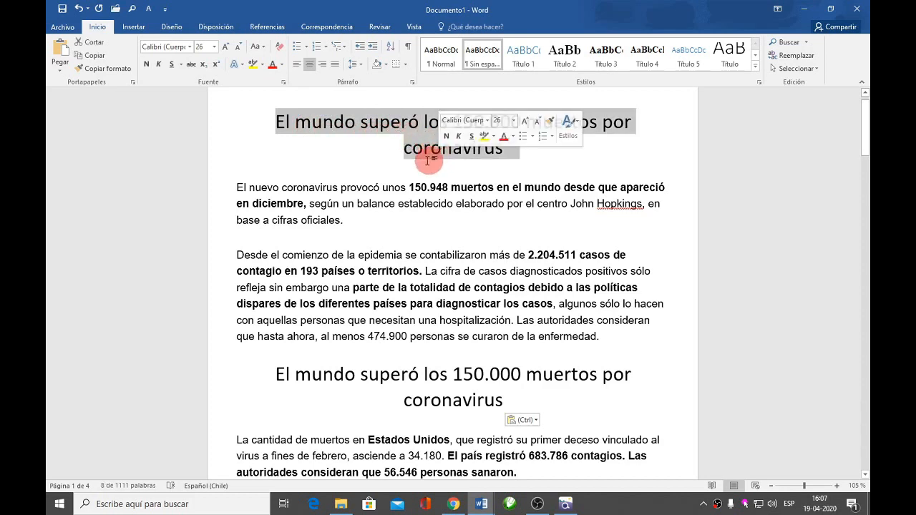
{"action": "left_click", "coordinate": [90, 47]}
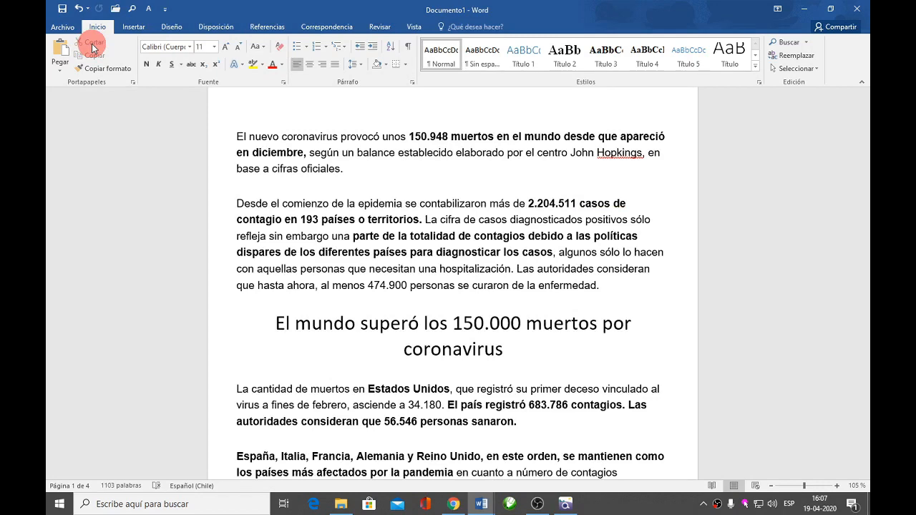
Paste the cut title before the paragraph starting "Los muertos en Italia"
{"action": "left_click", "coordinate": [133, 27]}
{"action": "scroll", "coordinate": [122, 50], "scroll_direction": "down", "scroll_amount": 1}
{"action": "scroll", "coordinate": [454, 347], "scroll_direction": "down", "scroll_amount": 6}
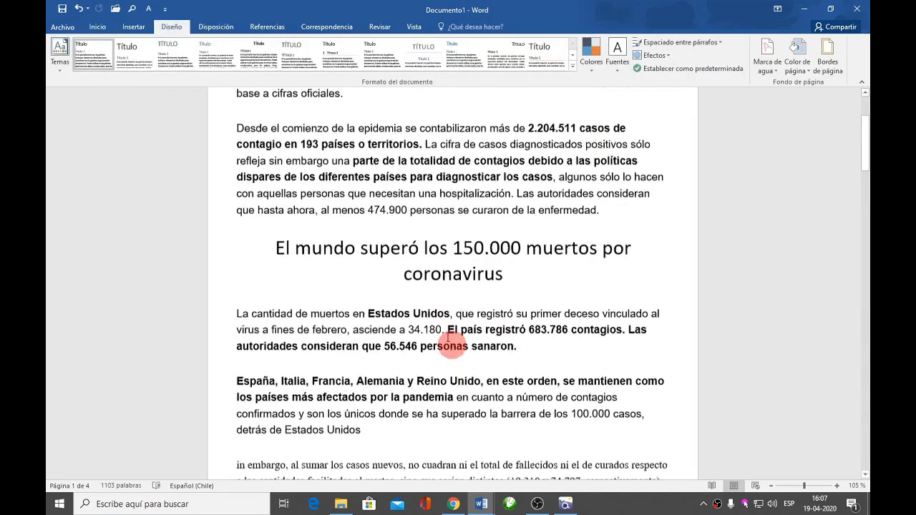
{"action": "scroll", "coordinate": [334, 391], "scroll_direction": "down", "scroll_amount": 1}
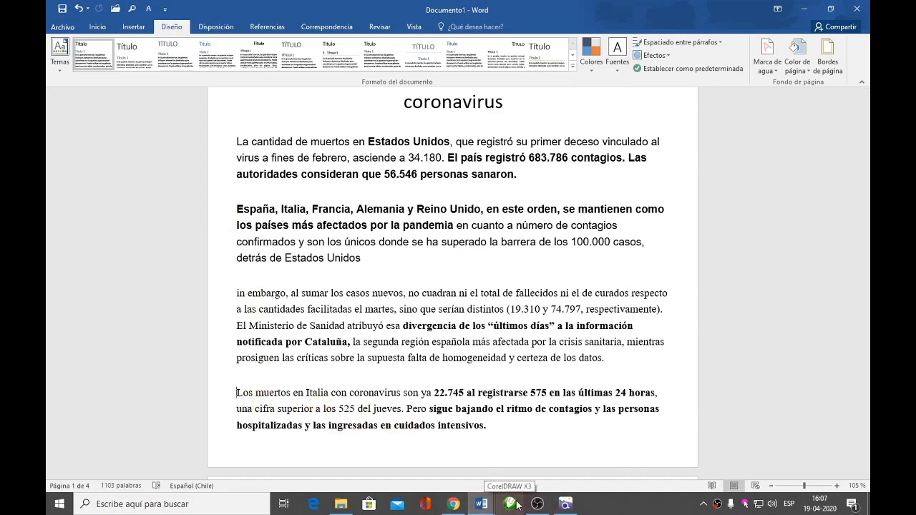
{"action": "left_click", "coordinate": [98, 29]}
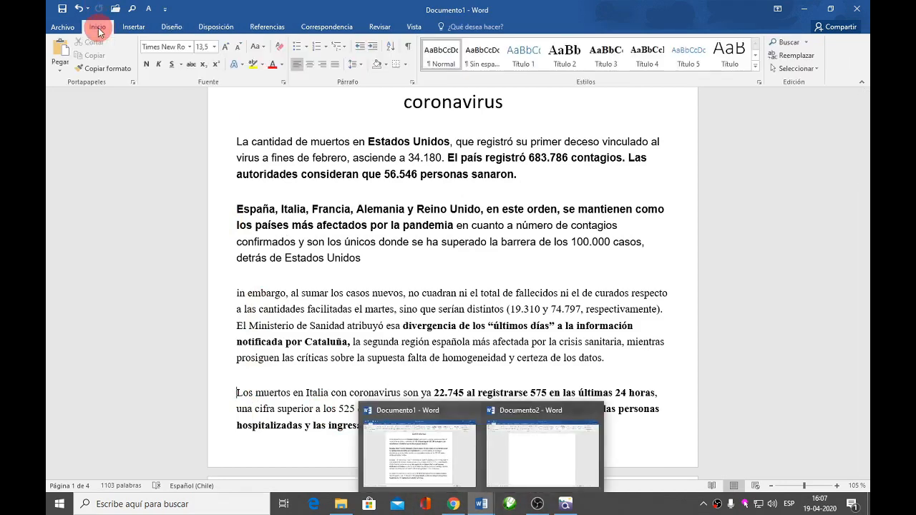
{"action": "left_click", "coordinate": [56, 61]}
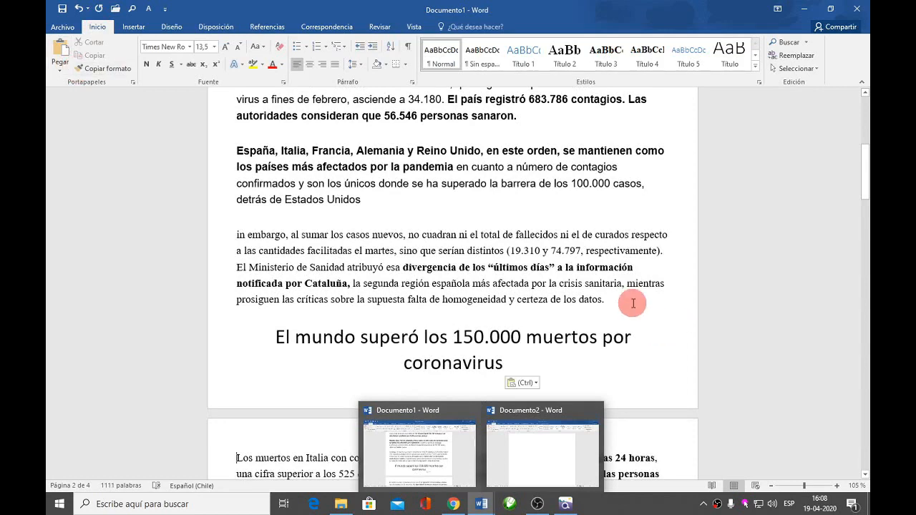
Examine the start of the document and the text below it to compare the title's original and pasted locations
{"action": "scroll", "coordinate": [633, 301], "scroll_direction": "up", "scroll_amount": 3}
{"action": "scroll", "coordinate": [633, 301], "scroll_direction": "up", "scroll_amount": 7}
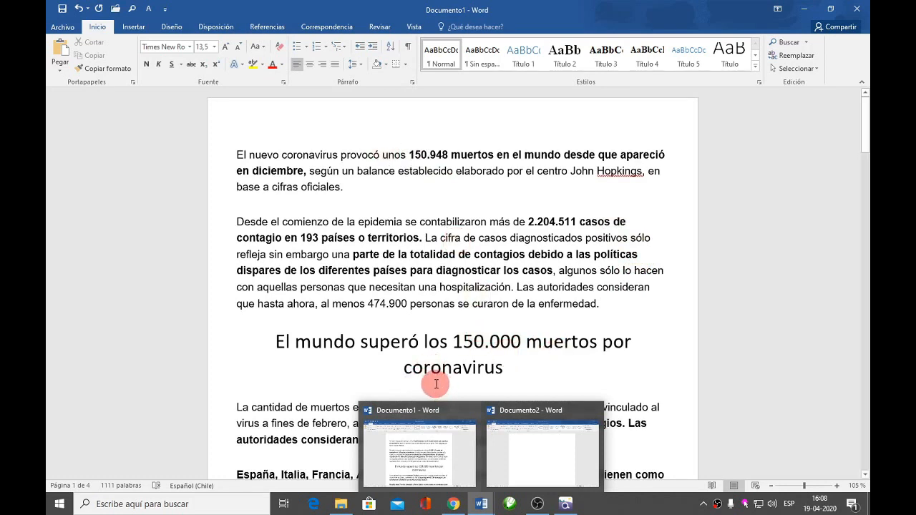
{"action": "scroll", "coordinate": [435, 384], "scroll_direction": "down", "scroll_amount": 3}
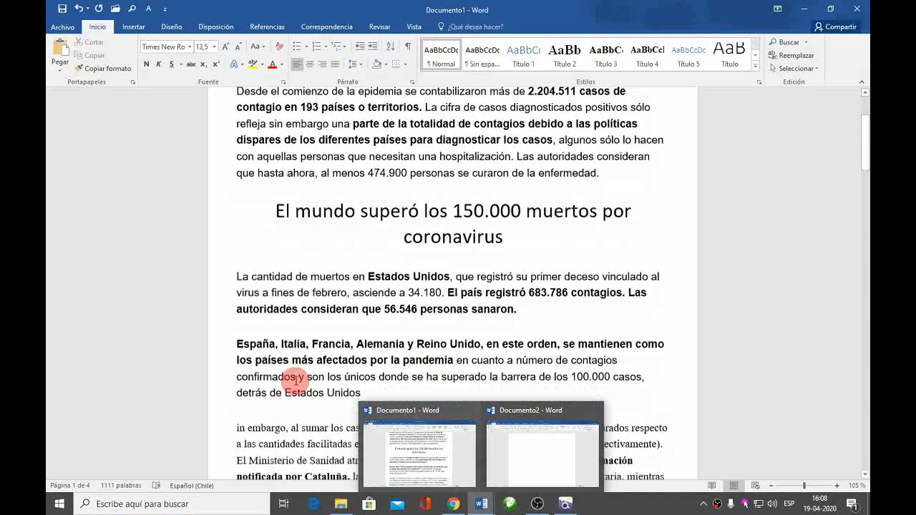
{"action": "scroll", "coordinate": [297, 377], "scroll_direction": "up", "scroll_amount": 2}
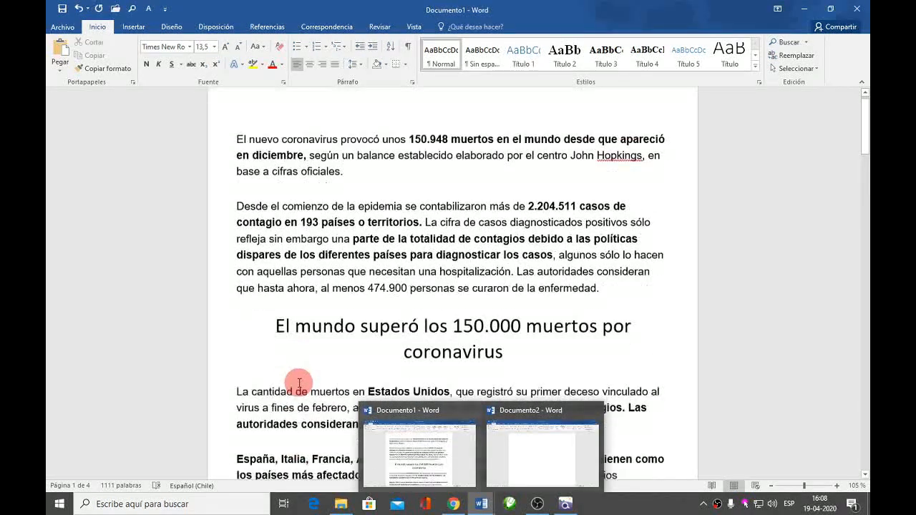
{"action": "scroll", "coordinate": [299, 381], "scroll_direction": "down", "scroll_amount": 4}
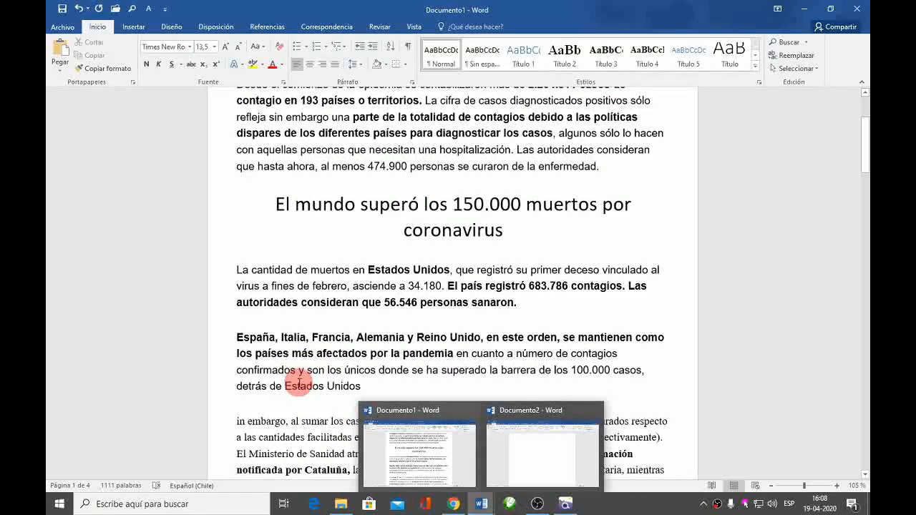
{"action": "scroll", "coordinate": [299, 383], "scroll_direction": "down", "scroll_amount": 1}
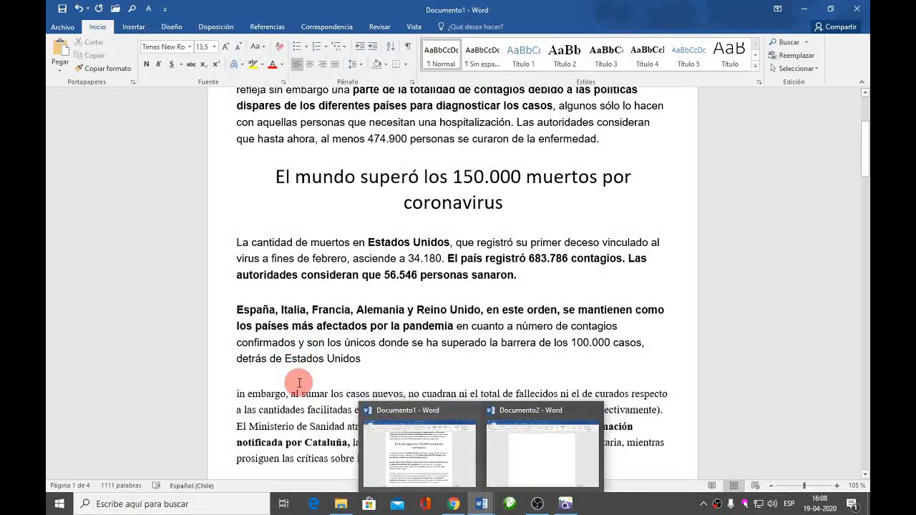
{"action": "scroll", "coordinate": [301, 379], "scroll_direction": "up", "scroll_amount": 4}
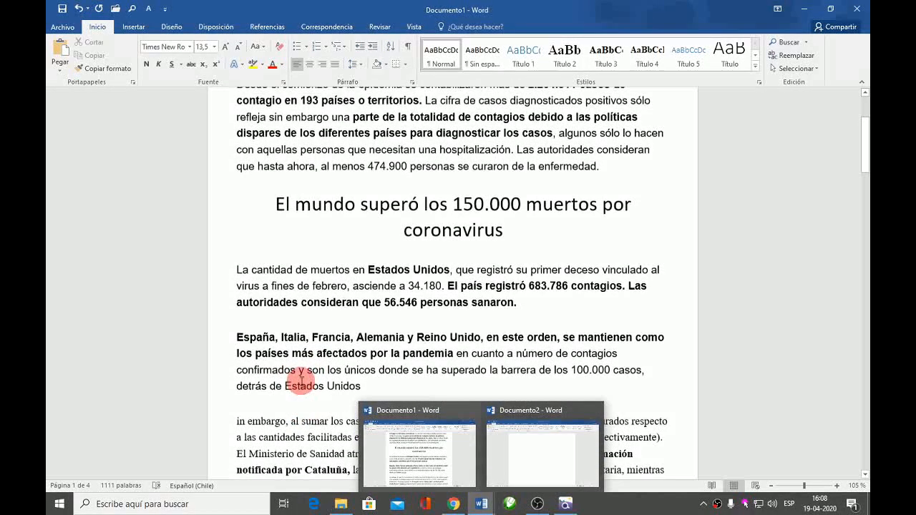
{"action": "scroll", "coordinate": [415, 172], "scroll_direction": "up", "scroll_amount": 1}
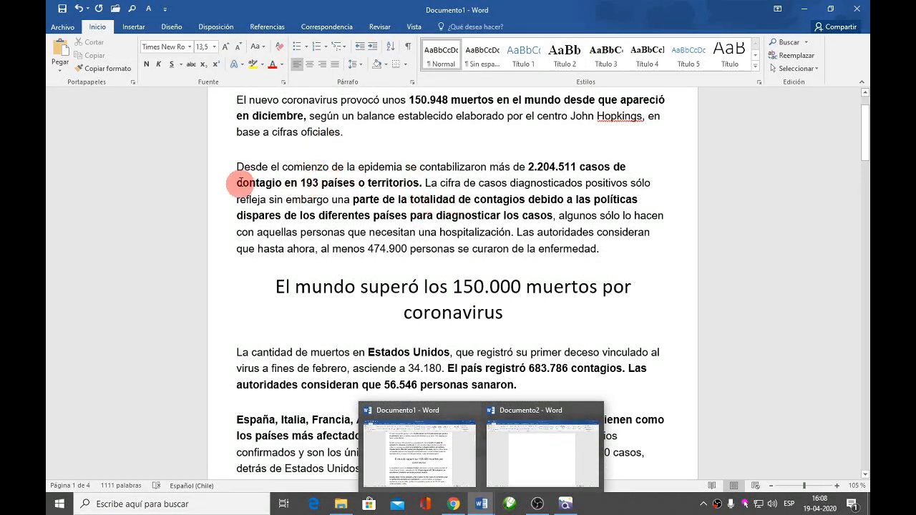
Select the paragraph starting "Desde el comienzo de la epidemia" and clear the selection by placing the cursor after the title below it
{"action": "left_click_drag", "start_coordinate": [237, 166], "coordinate": [608, 249]}
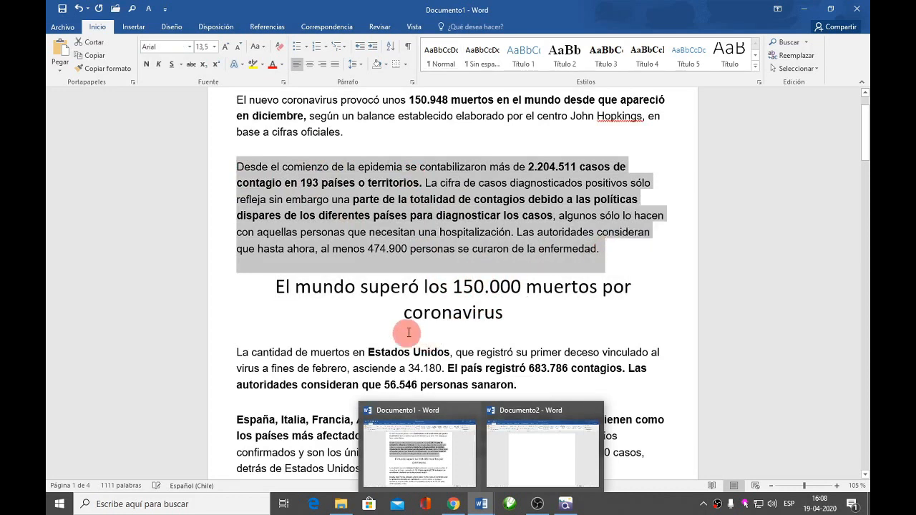
{"action": "left_click", "coordinate": [525, 309]}
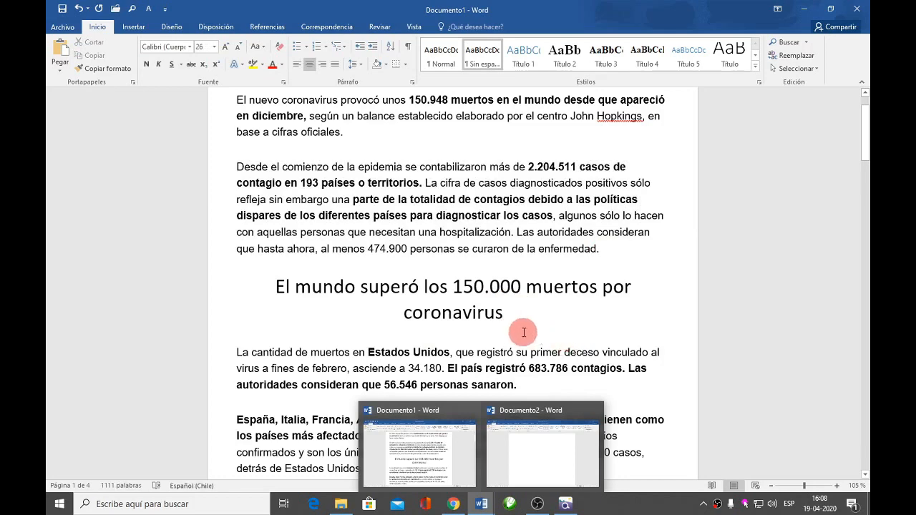
{"action": "scroll", "coordinate": [526, 332], "scroll_direction": "up", "scroll_amount": 1}
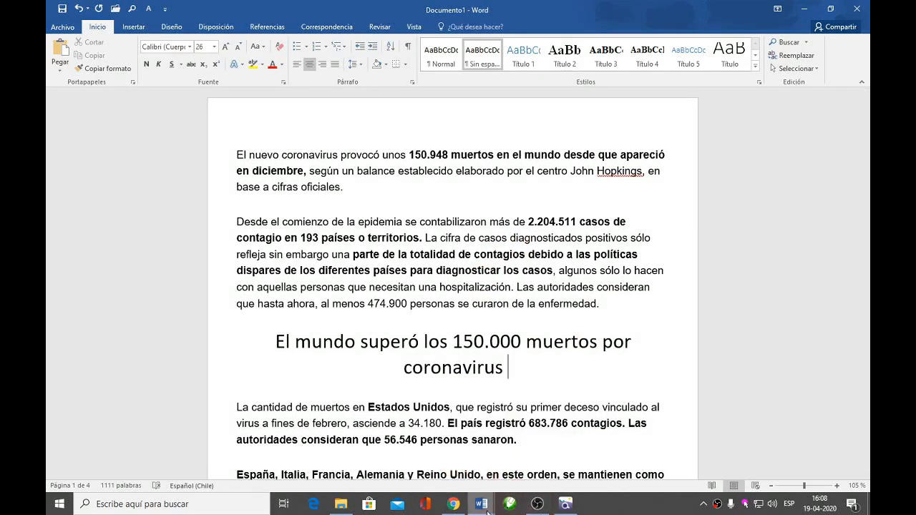
{"action": "mouse_move", "coordinate": [485, 505]}
{"action": "left_click", "coordinate": [75, 251]}
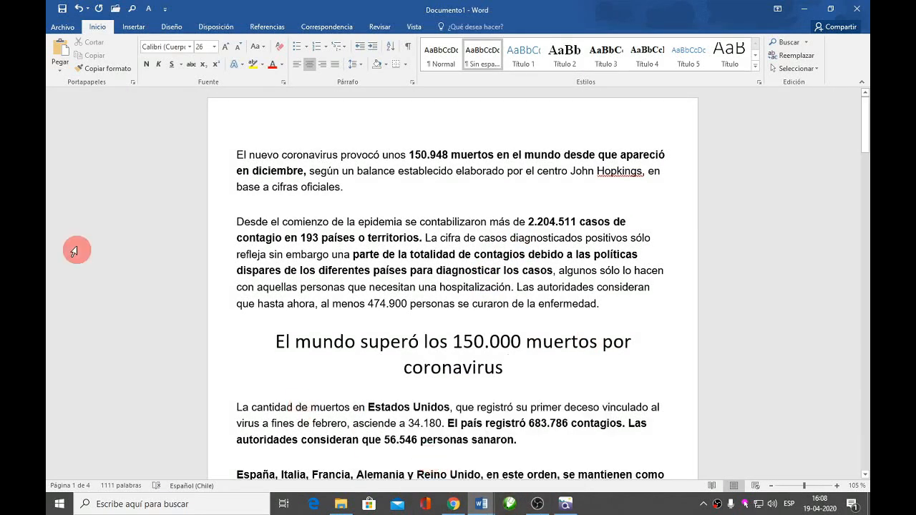
Undo the recent edits one after another, going back past the title's paste and cut and the earlier pasted title copy
{"action": "left_click", "coordinate": [79, 9]}
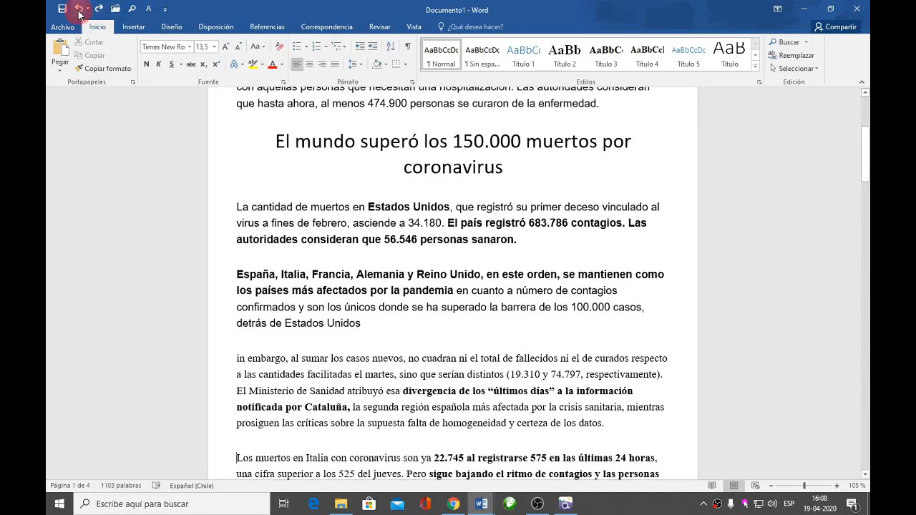
{"action": "left_click", "coordinate": [79, 10]}
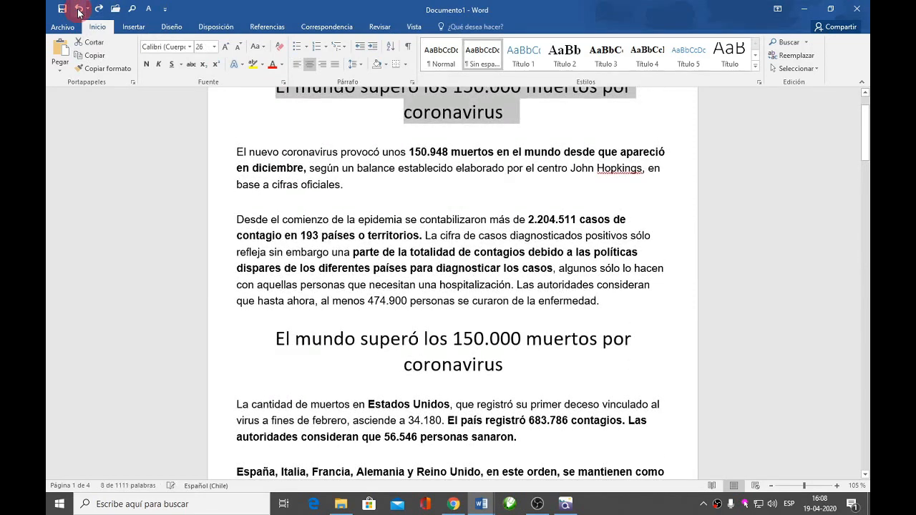
{"action": "left_click", "coordinate": [79, 9]}
{"action": "type", "text": "M"}
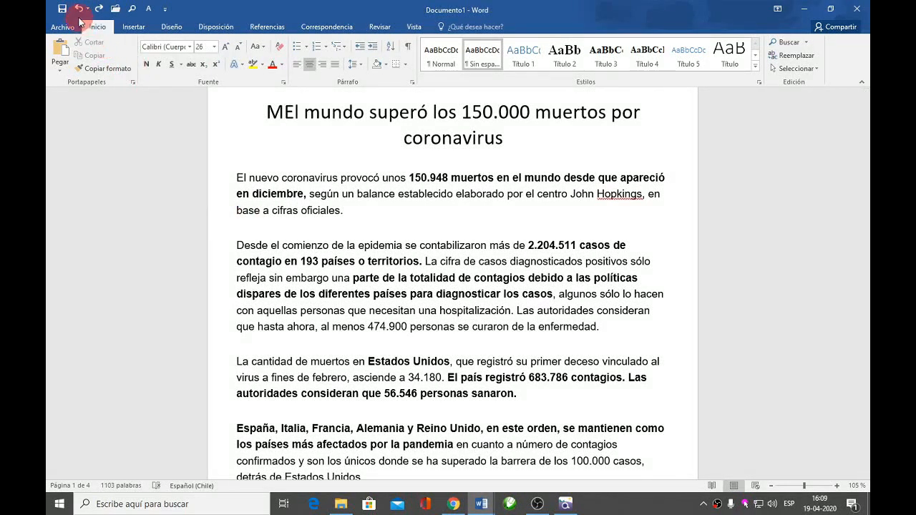
{"action": "left_click", "coordinate": [78, 11]}
{"action": "scroll", "coordinate": [399, 309], "scroll_direction": "down", "scroll_amount": 2}
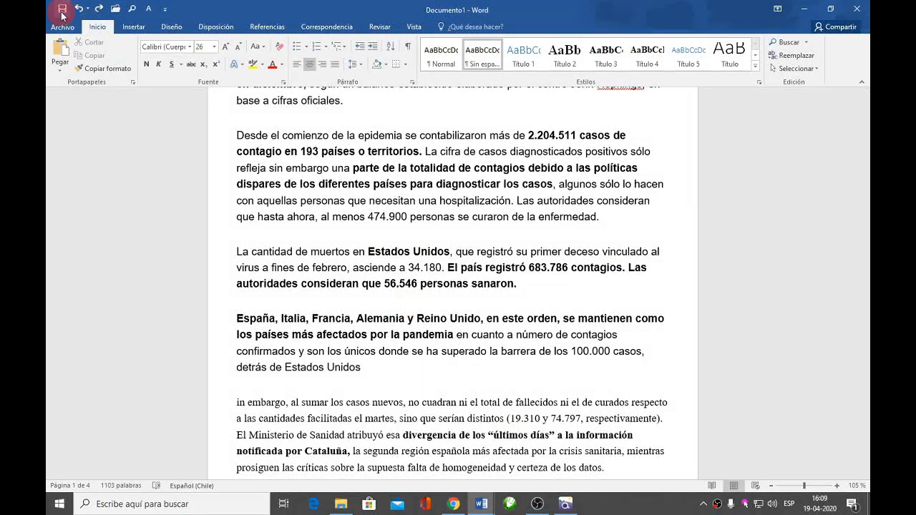
{"action": "scroll", "coordinate": [368, 294], "scroll_direction": "down", "scroll_amount": 2}
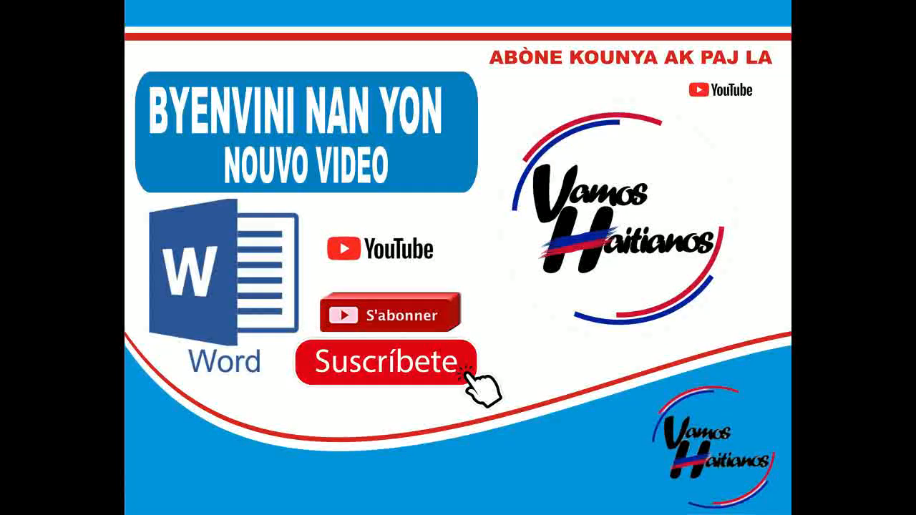